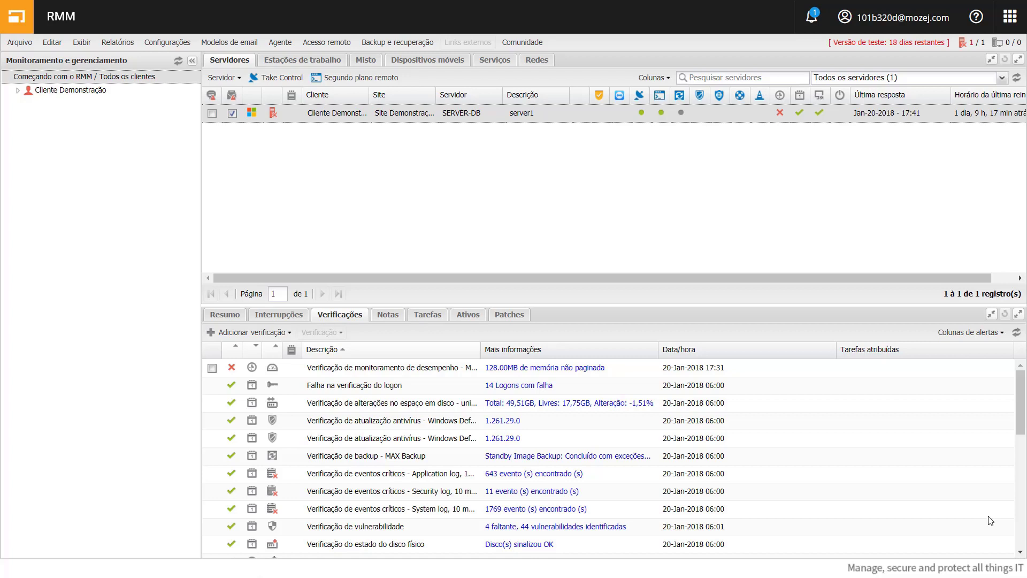
Turn on Web Protection (Ligado) for SERVER-DB, keep the Server policy, and save the server's settings
right_click(556, 119)
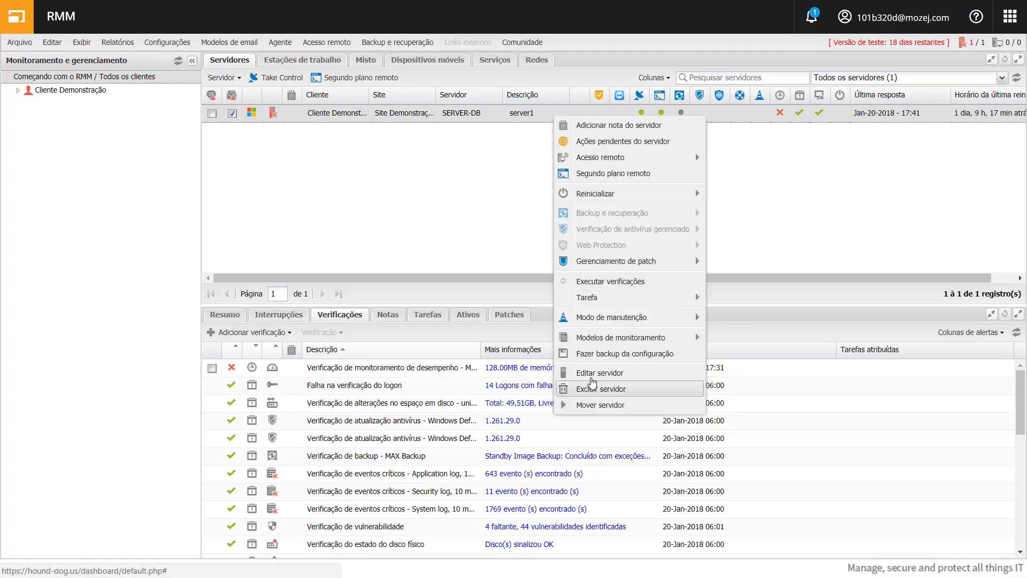
click(592, 377)
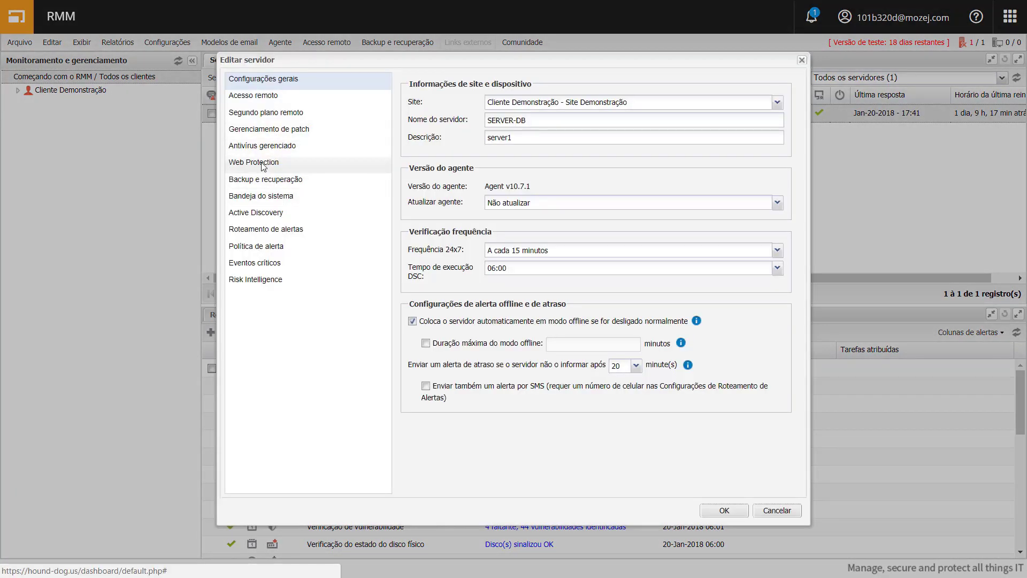
click(262, 164)
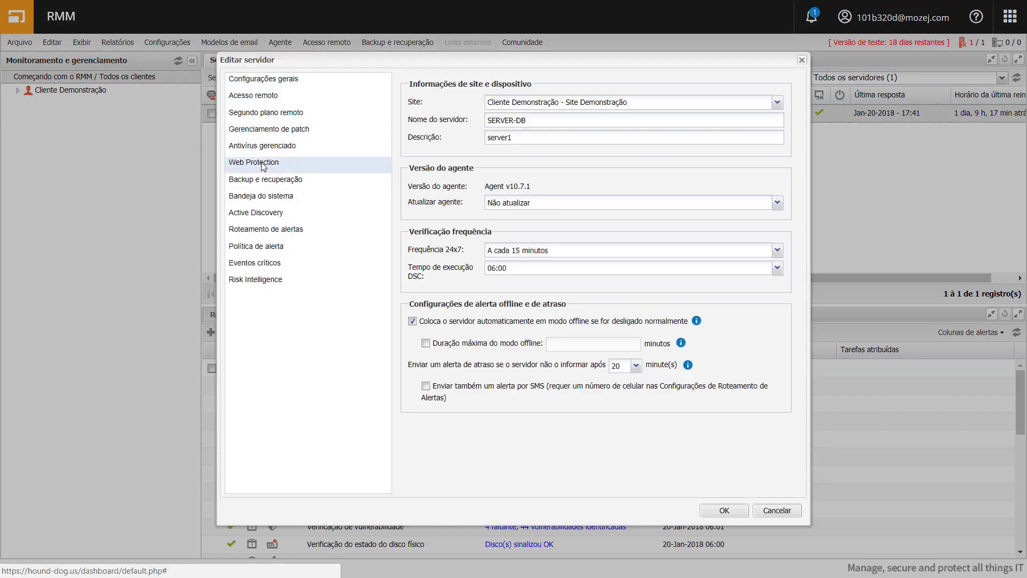
click(560, 91)
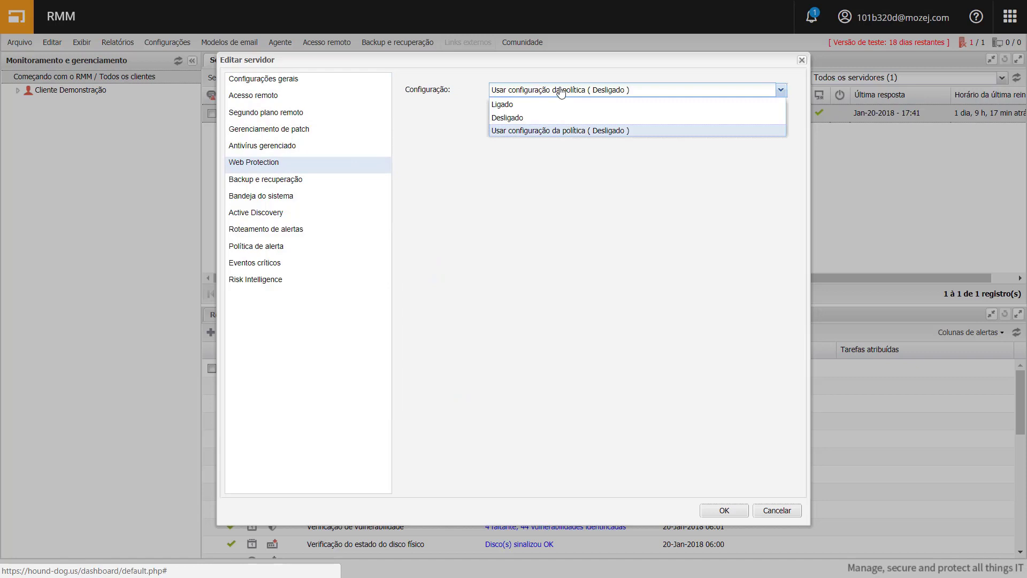
click(517, 105)
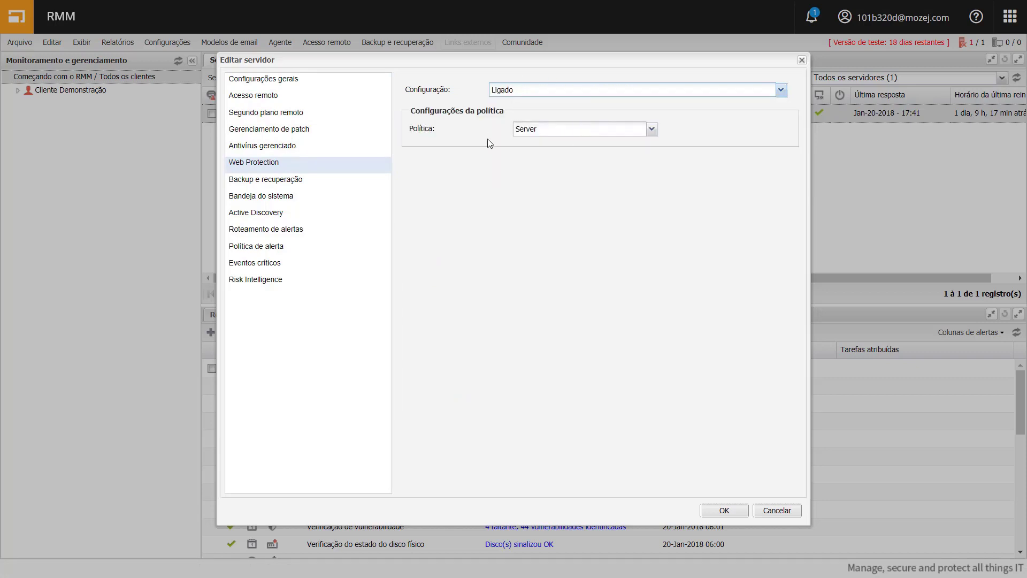
click(585, 134)
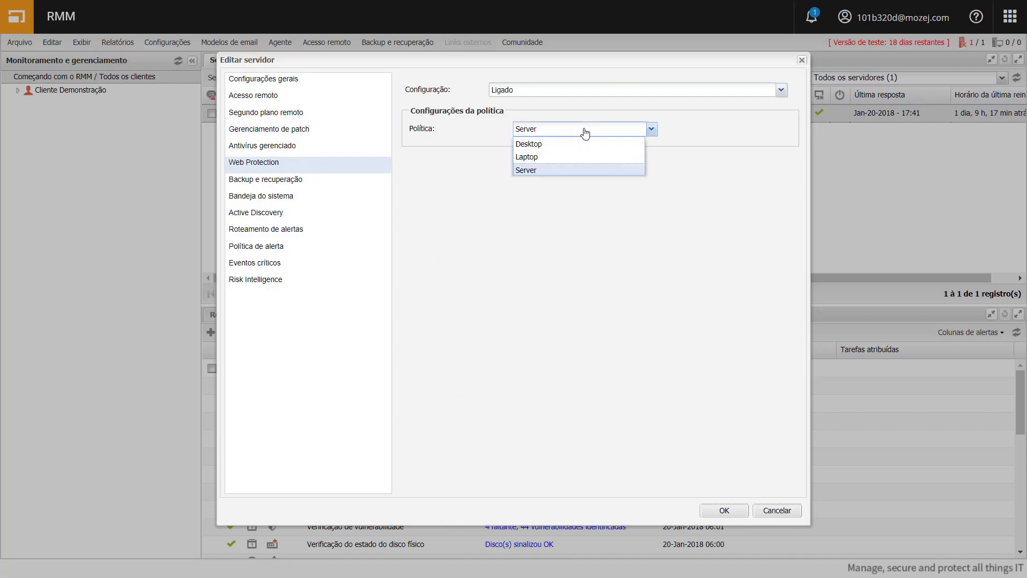
click(585, 134)
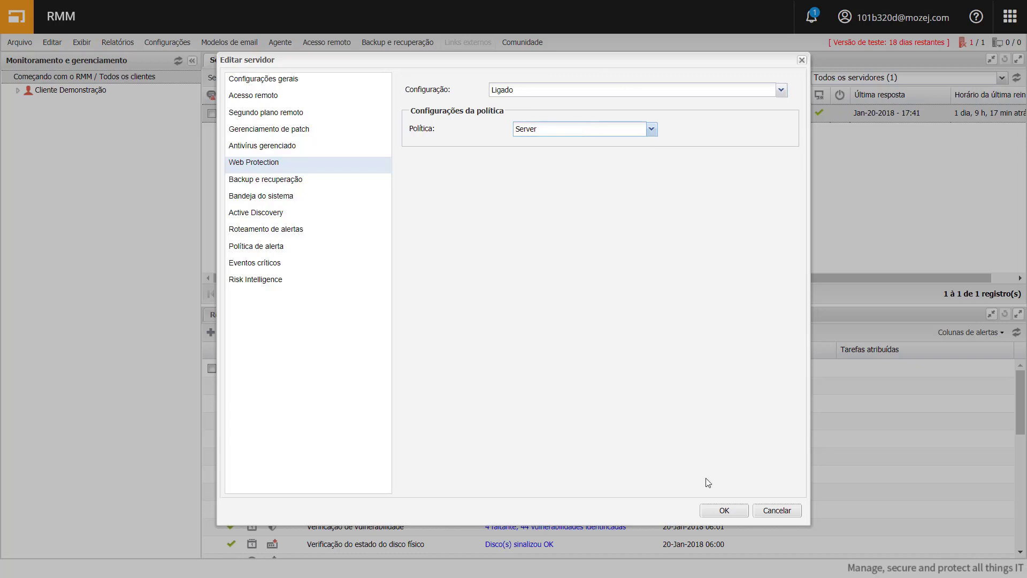
click(724, 510)
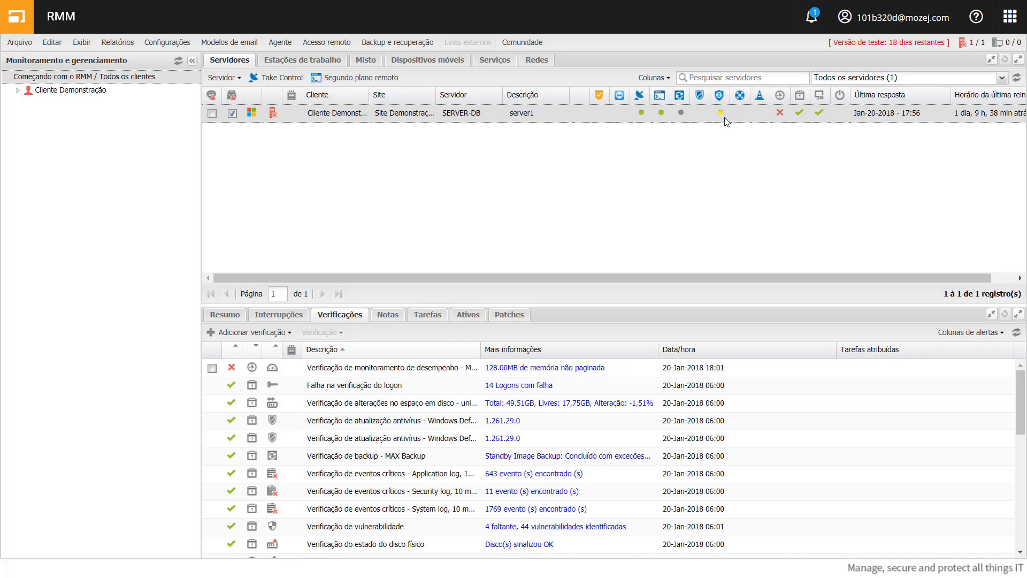
mouse_move(722, 114)
click(167, 43)
click(73, 163)
click(178, 46)
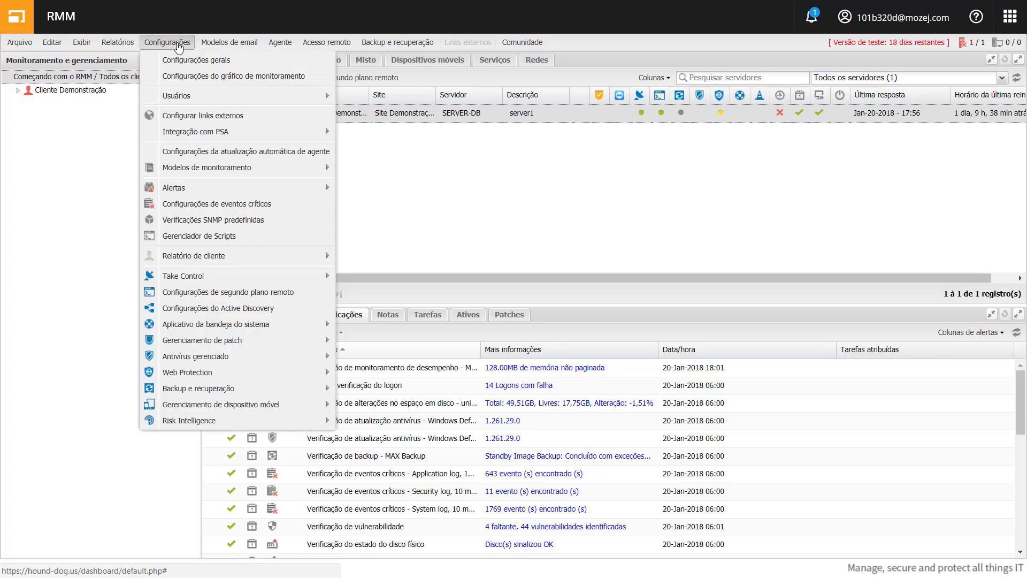
mouse_move(195, 373)
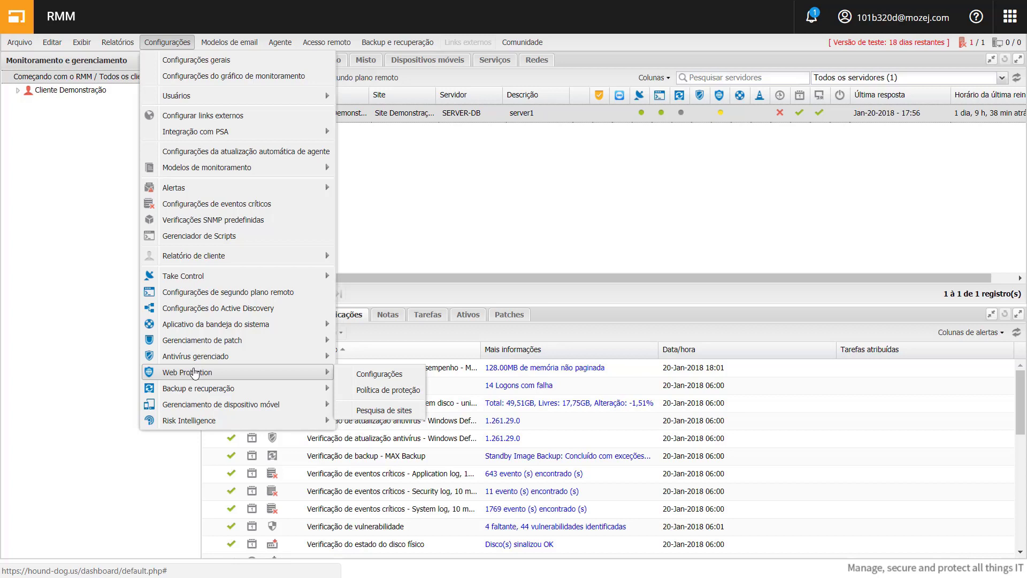
click(30, 207)
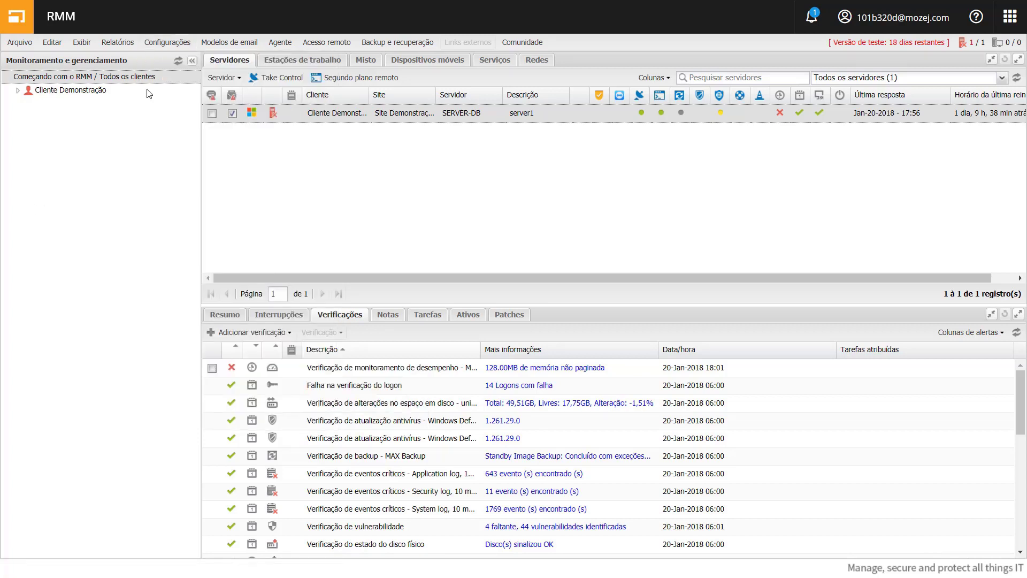
click(175, 45)
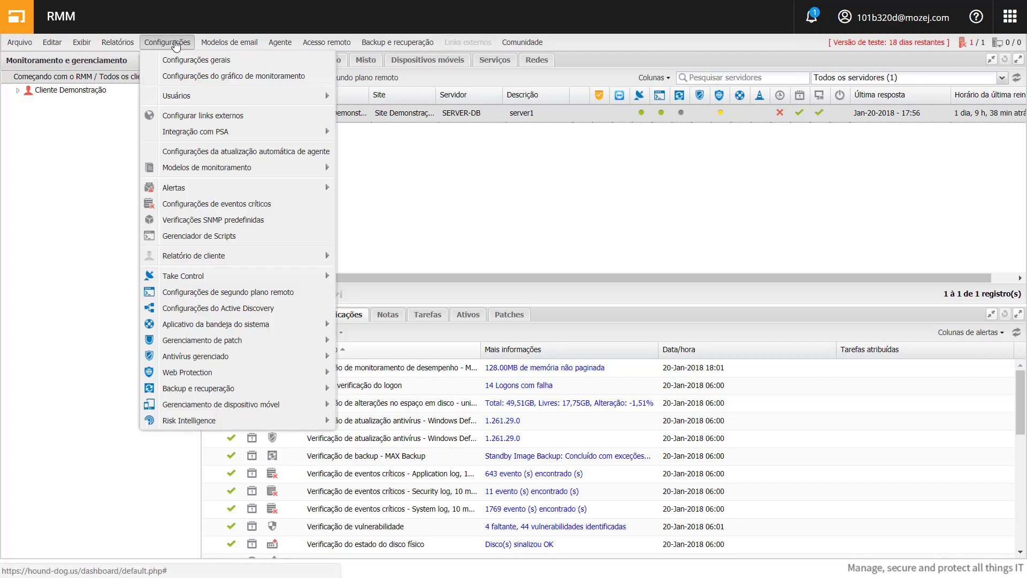
mouse_move(230, 345)
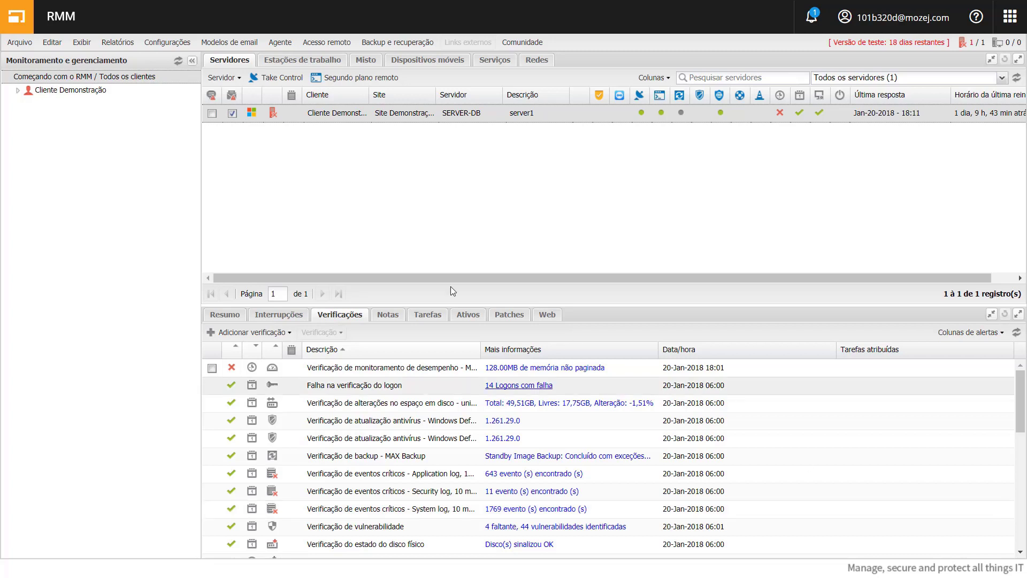
Open the general Web Protection settings and display the configuration of Site Demonstração under Servidores
click(167, 46)
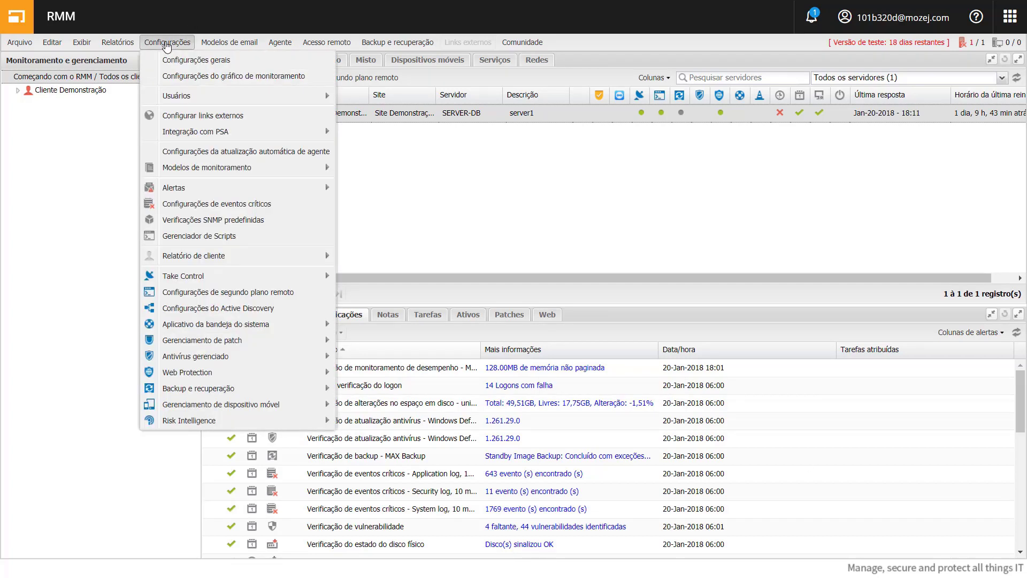
mouse_move(204, 377)
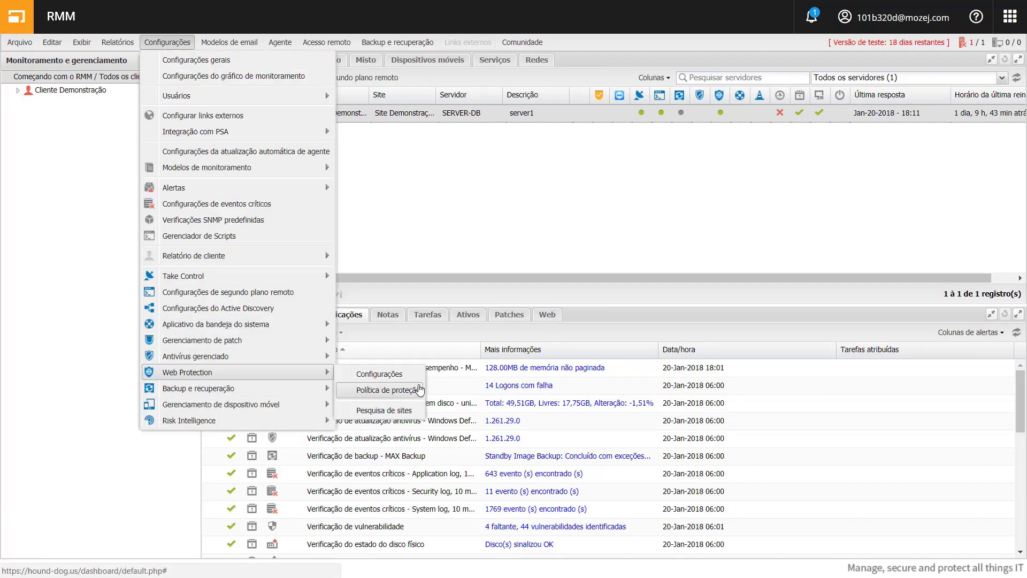
click(386, 376)
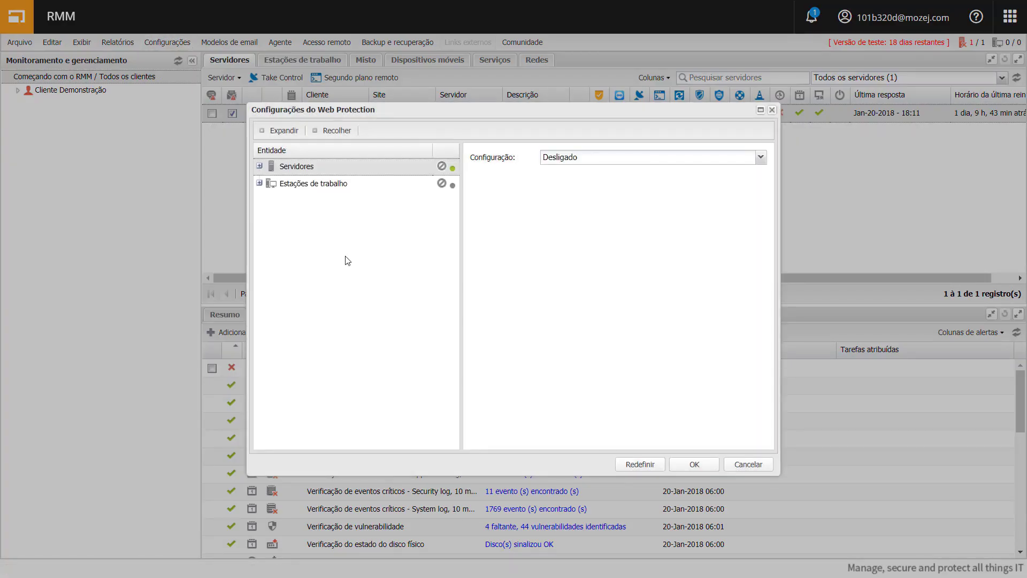
click(259, 166)
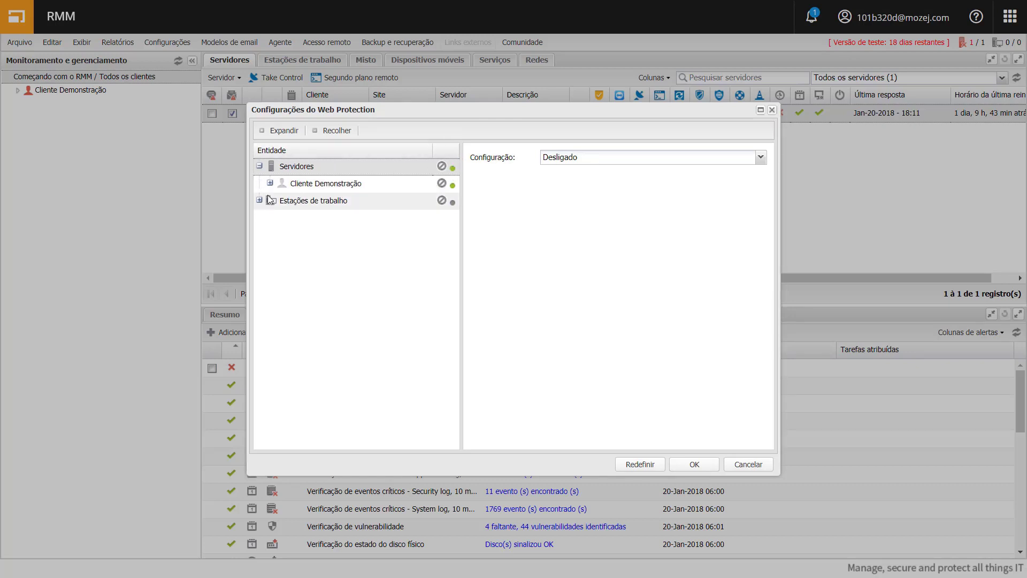
click(328, 202)
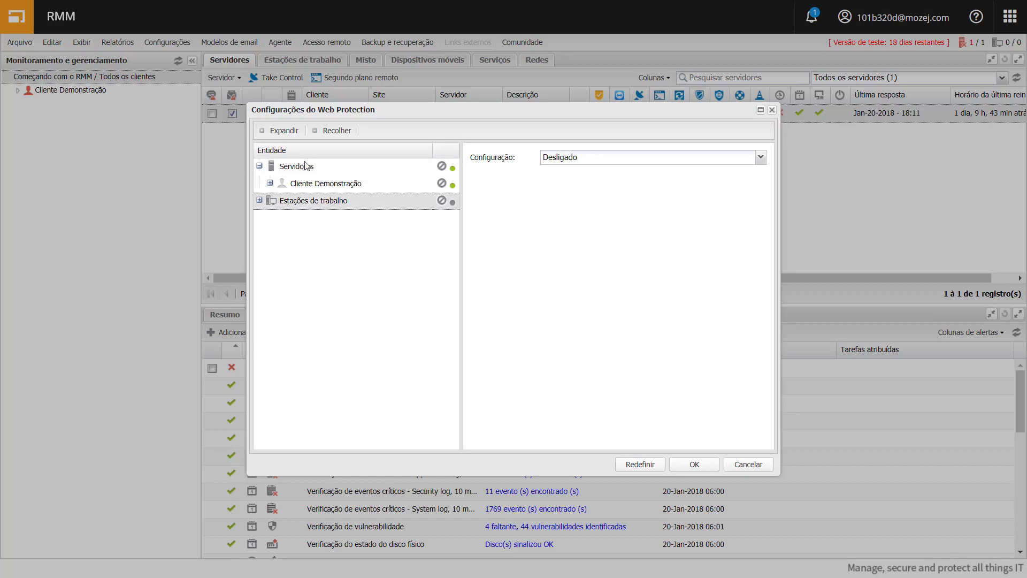
click(270, 184)
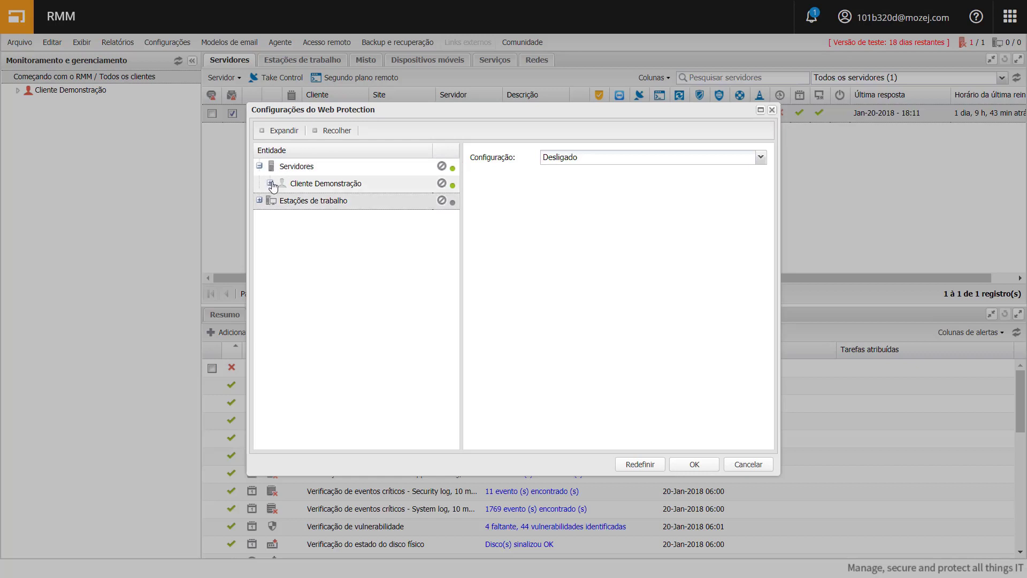
click(332, 204)
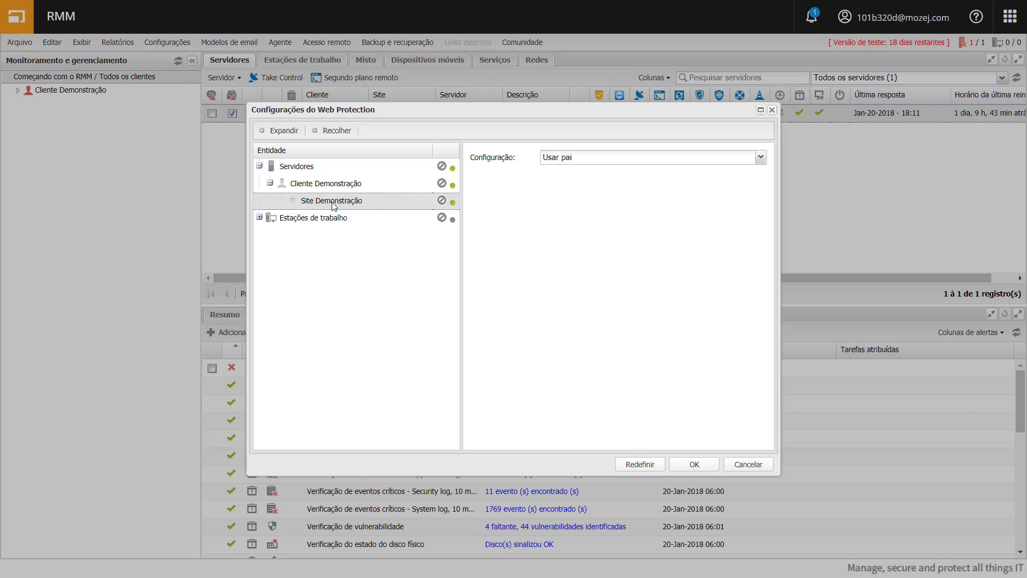
Set Web Protection to Ligado for Site Demonstração under Estações de trabalho and save the configuration
click(259, 217)
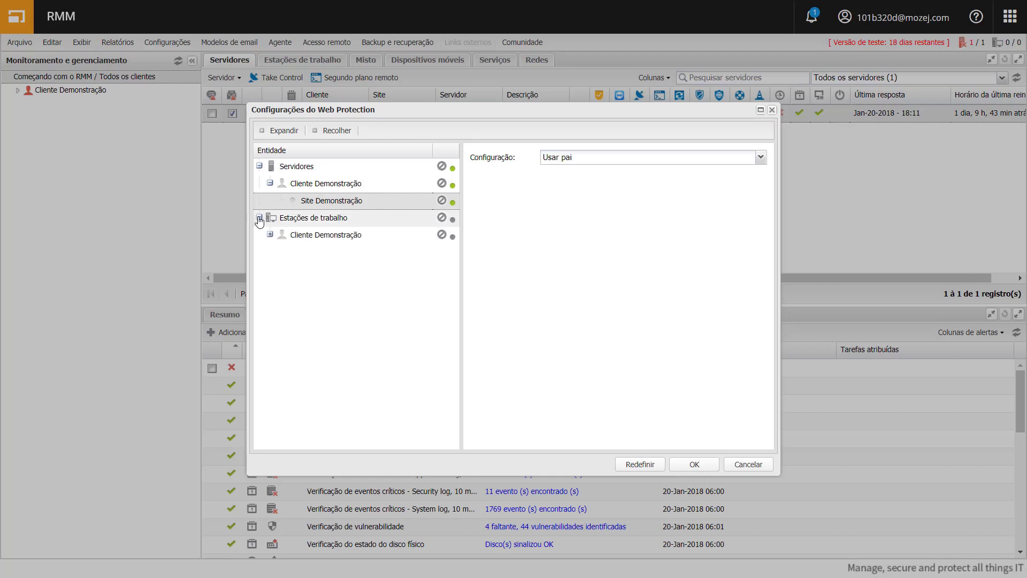
click(270, 234)
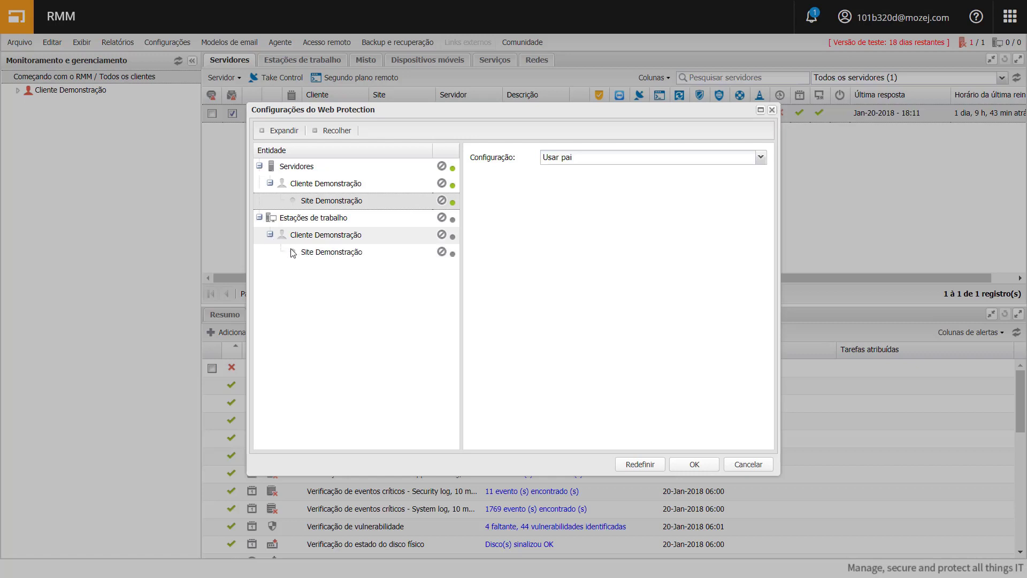
click(323, 256)
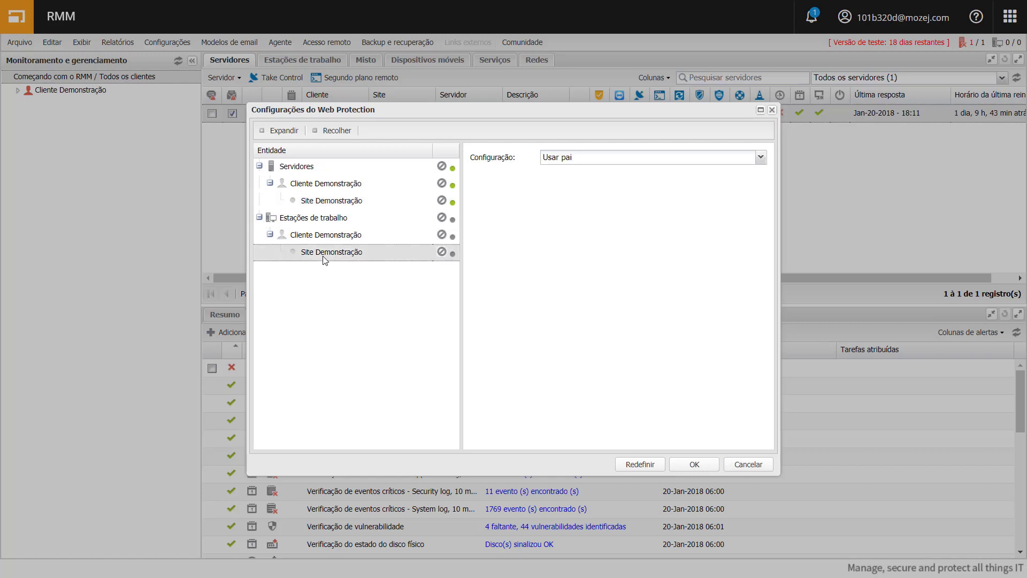
click(592, 162)
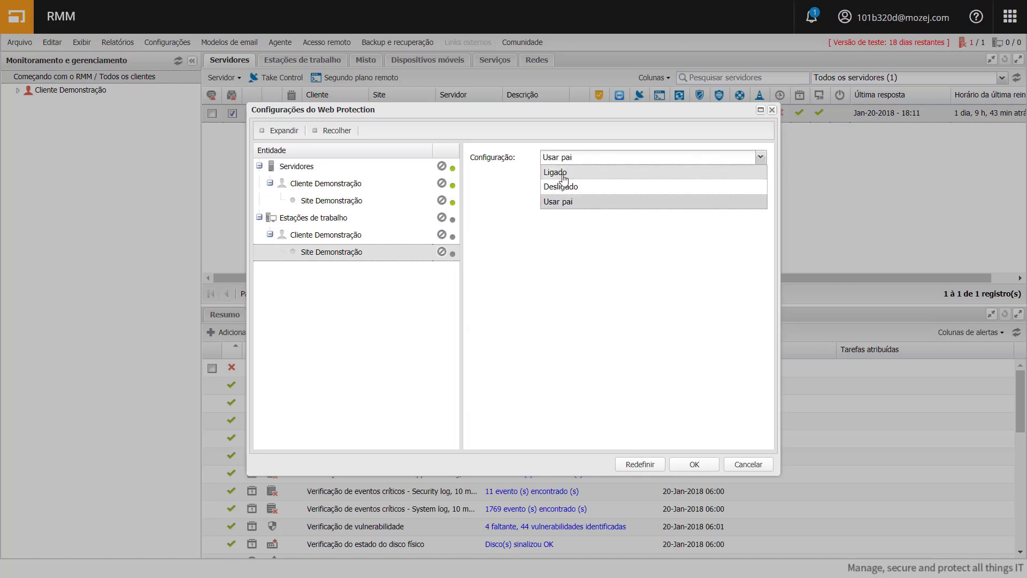
click(349, 258)
click(581, 162)
click(568, 177)
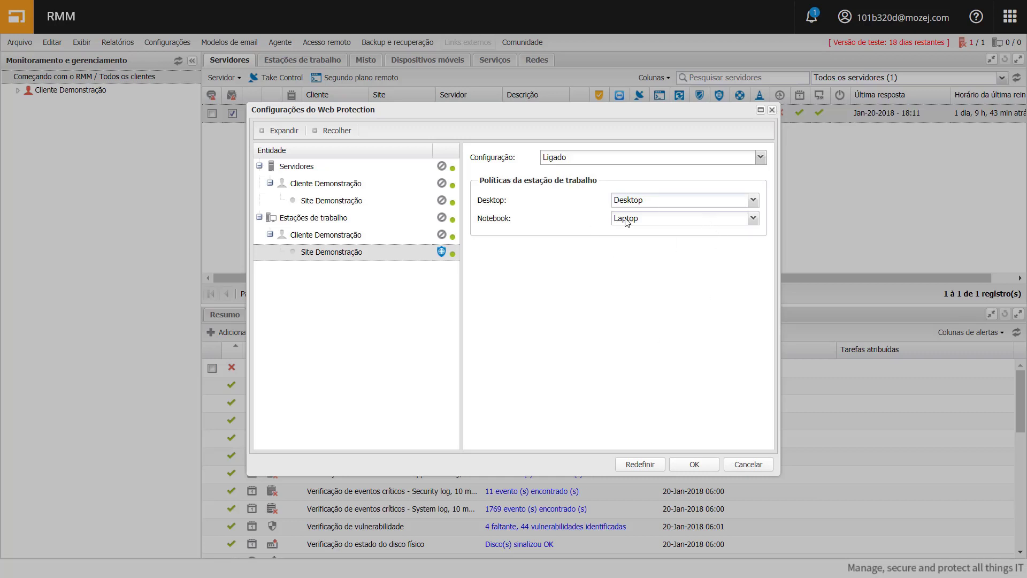
click(693, 465)
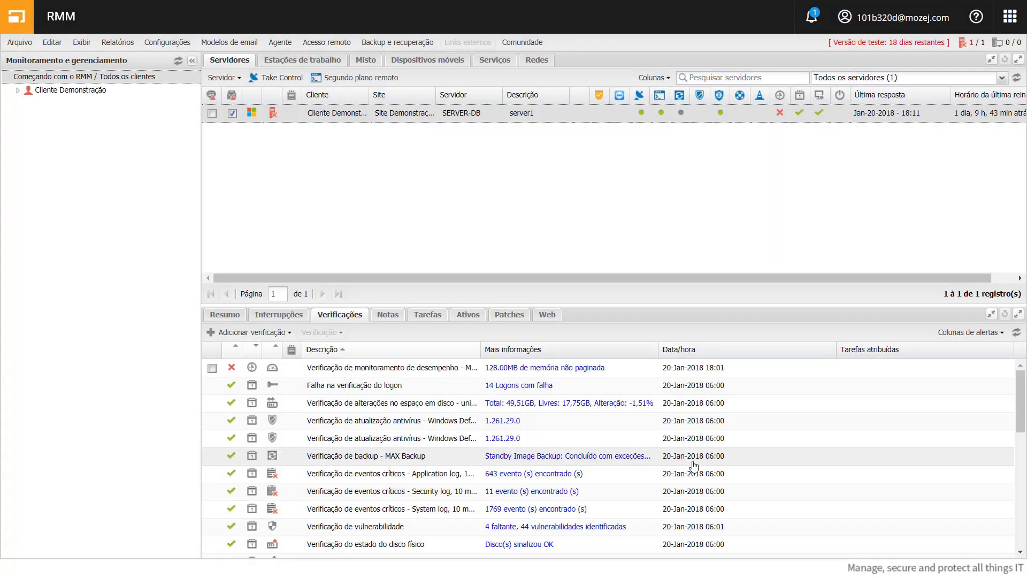
Reopen the general Web Protection settings, review the workstation and server entities down to Site Demonstração, and close without saving
click(182, 41)
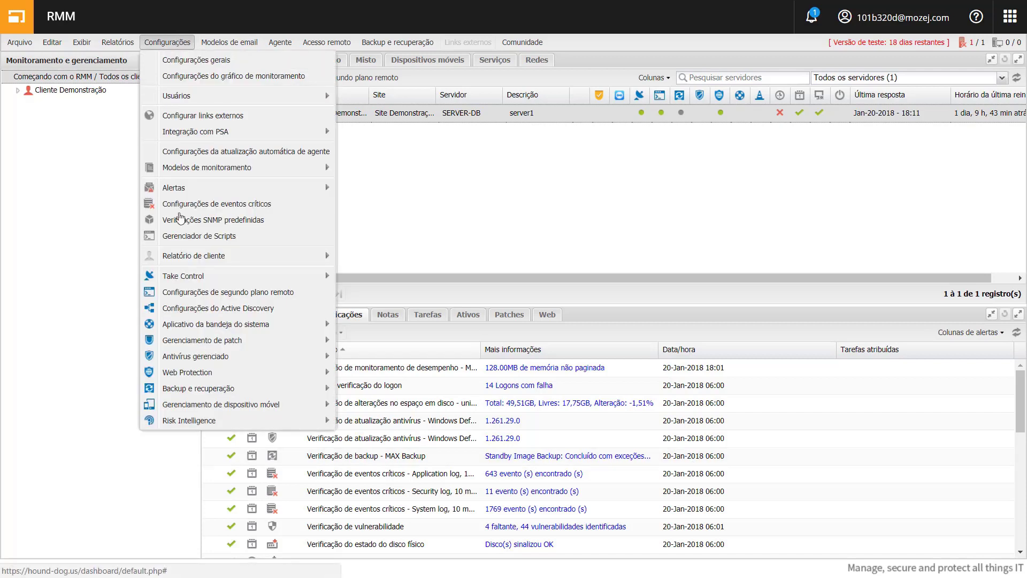
mouse_move(197, 374)
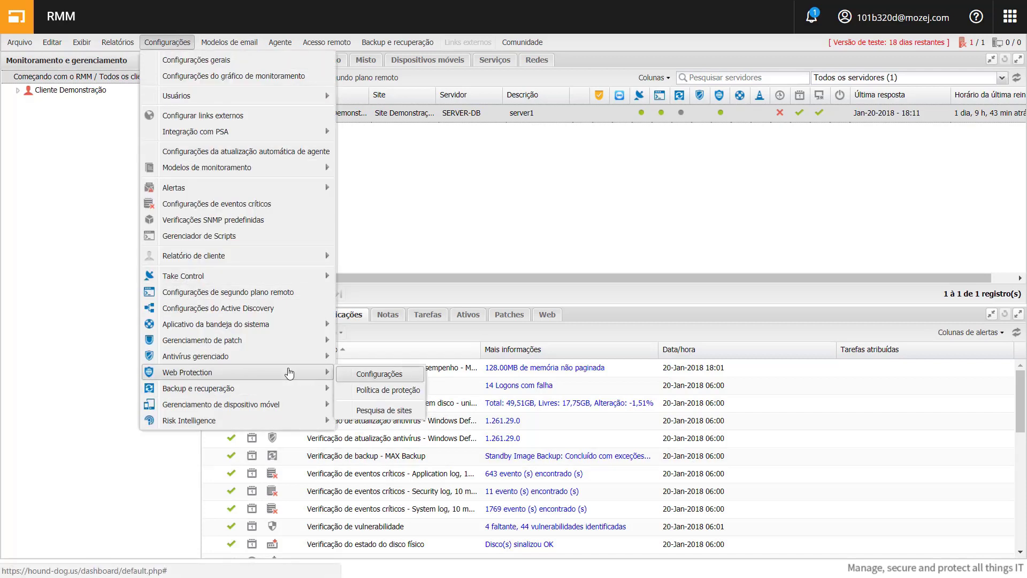
click(394, 375)
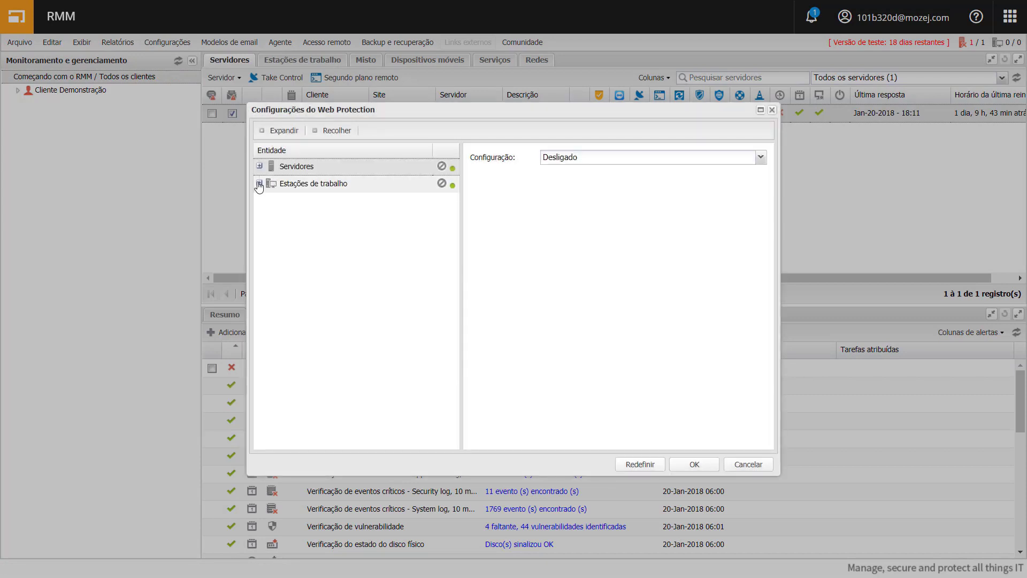
click(258, 183)
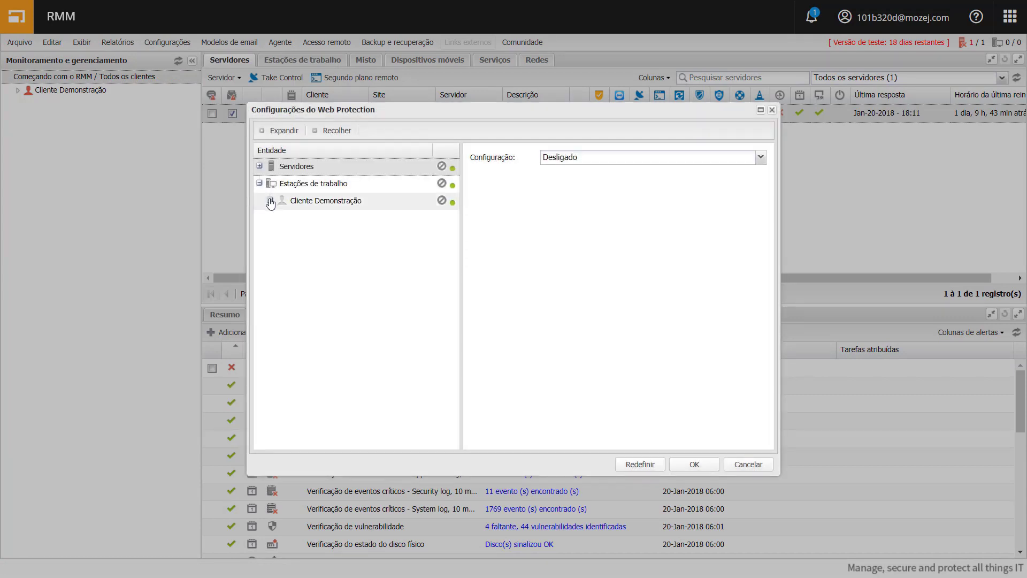
click(270, 201)
click(351, 221)
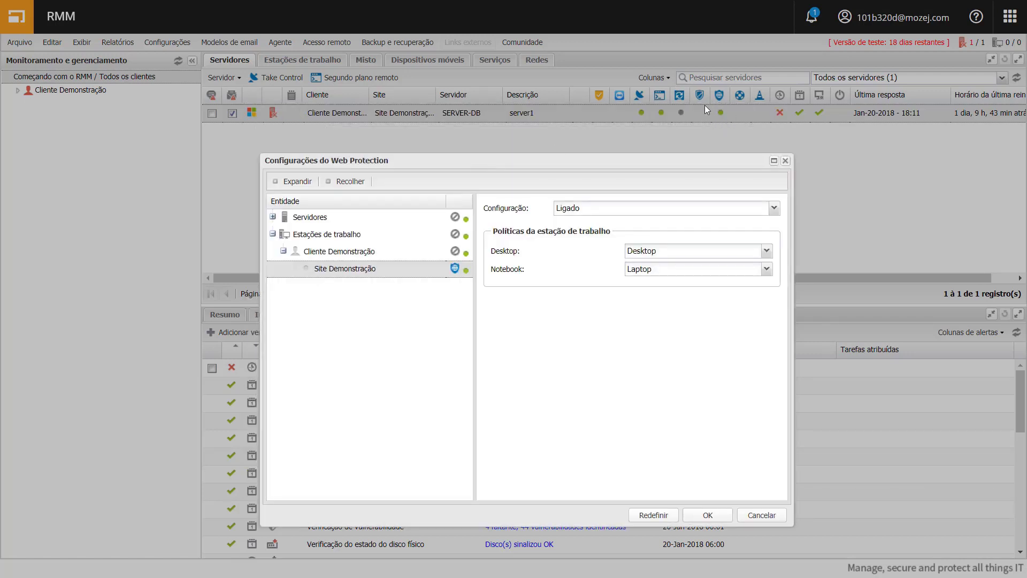
click(273, 217)
click(283, 234)
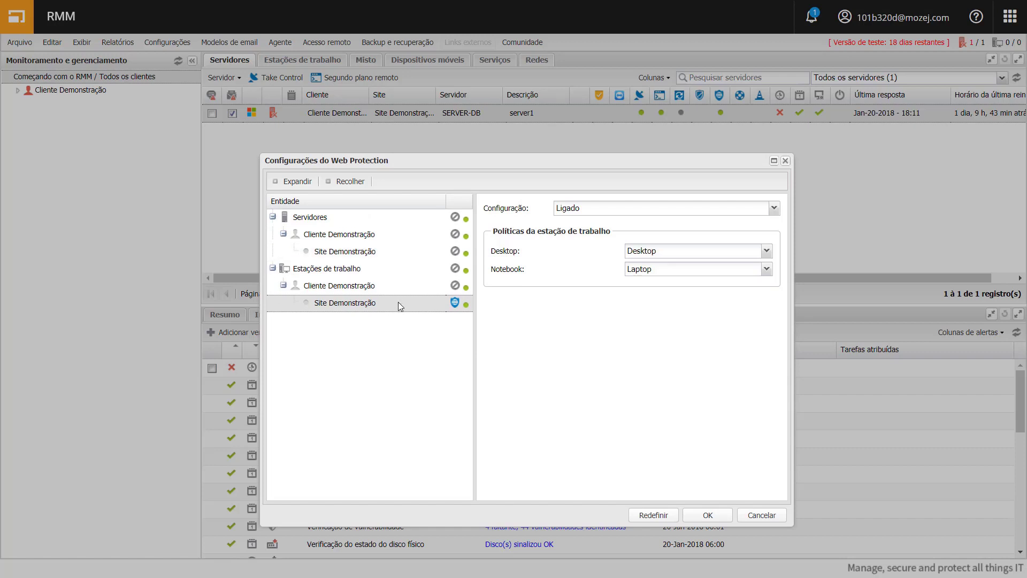
click(771, 516)
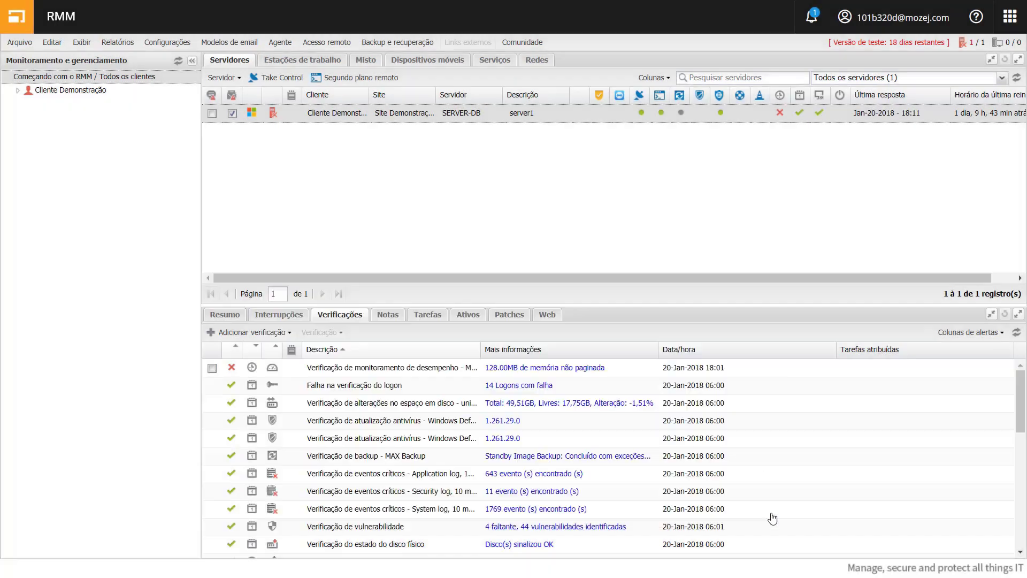
Open the Web Protection policy list and inspect the new policy form, cancelling it without creating a policy
click(169, 42)
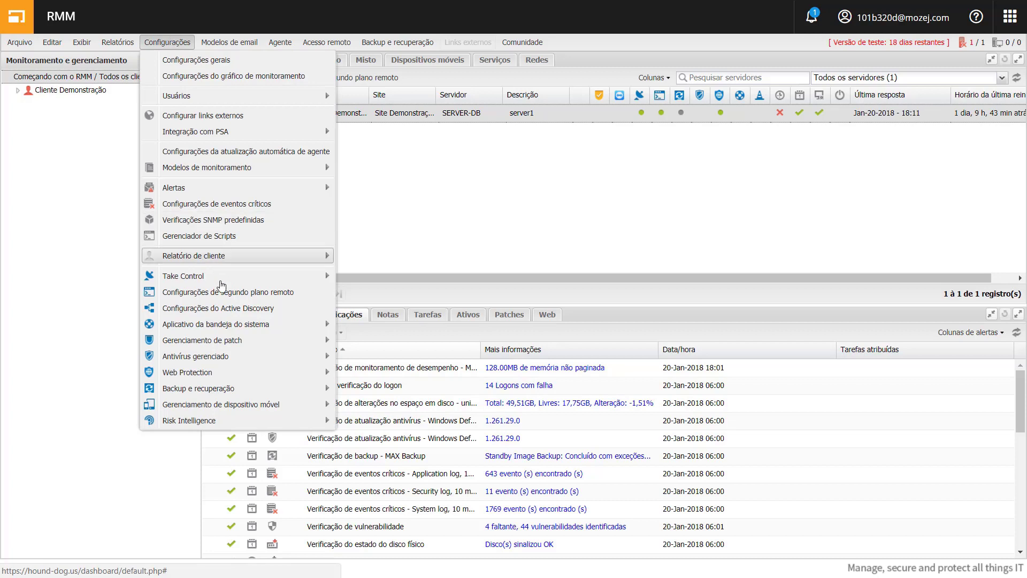
mouse_move(238, 373)
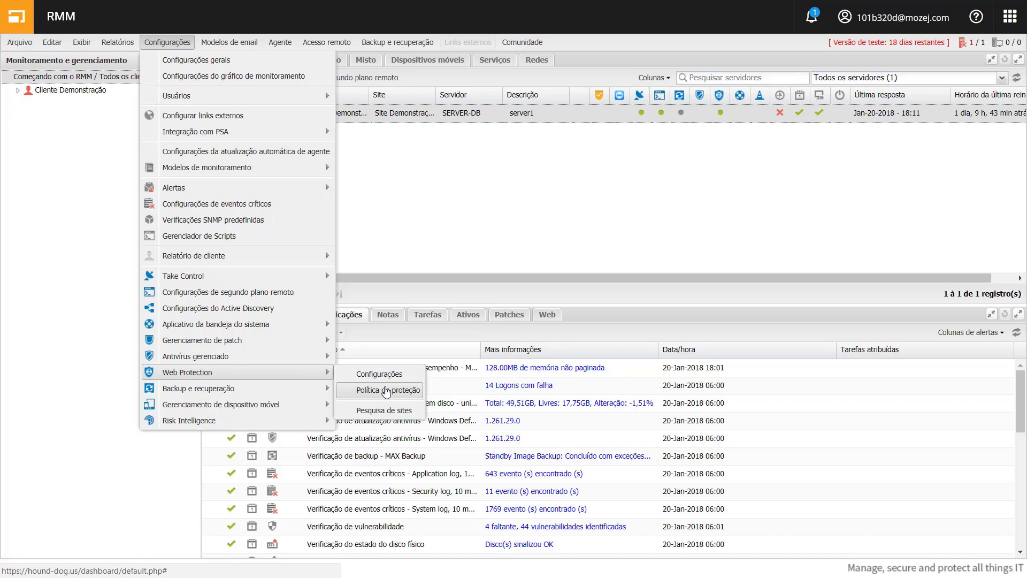
click(386, 391)
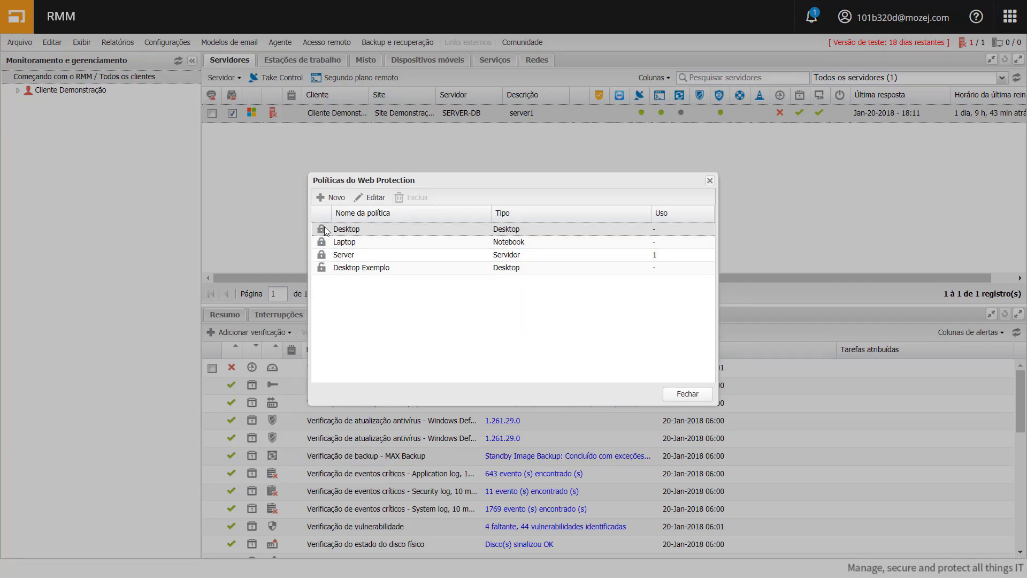
mouse_move(325, 230)
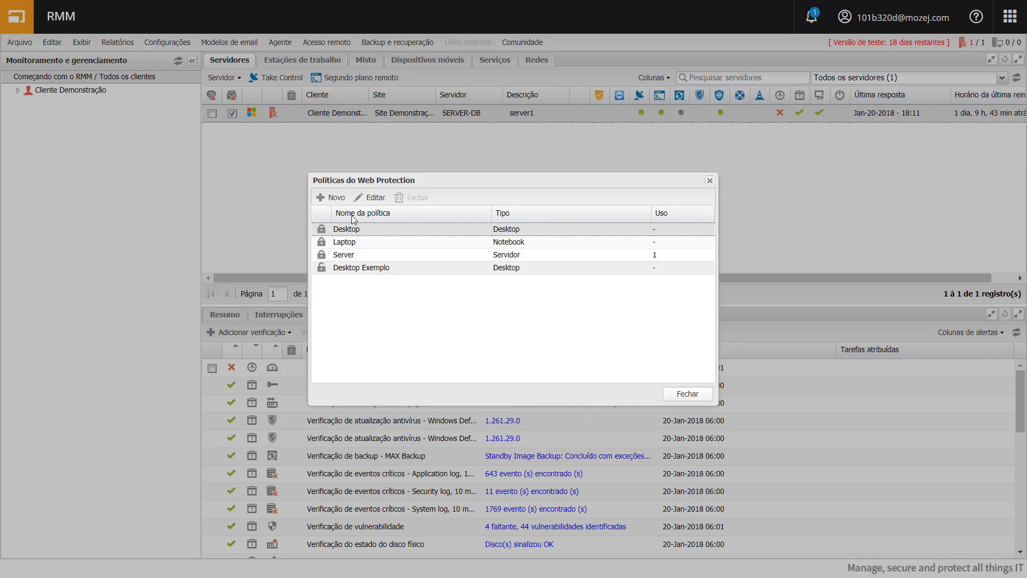
click(335, 197)
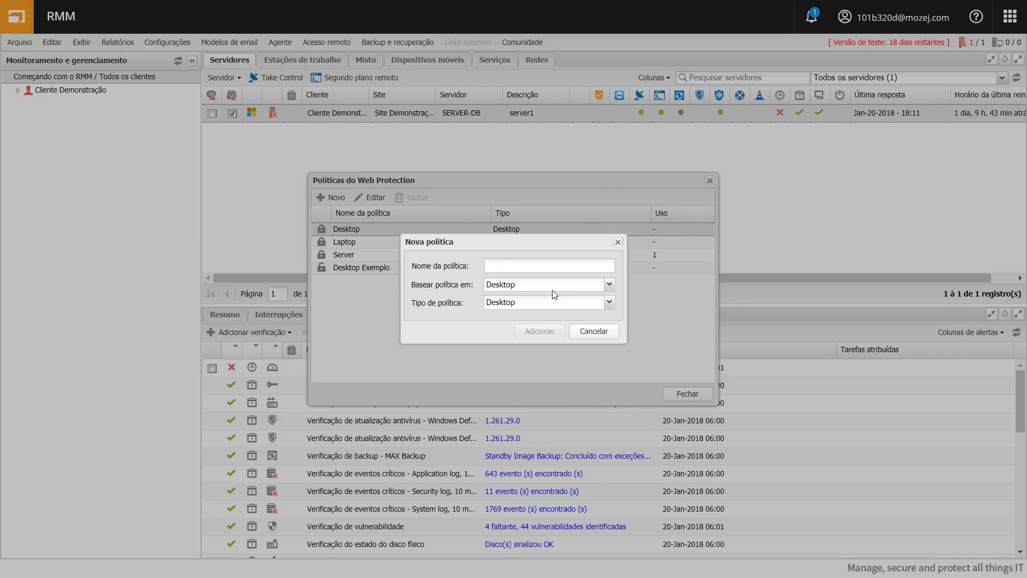
click(593, 331)
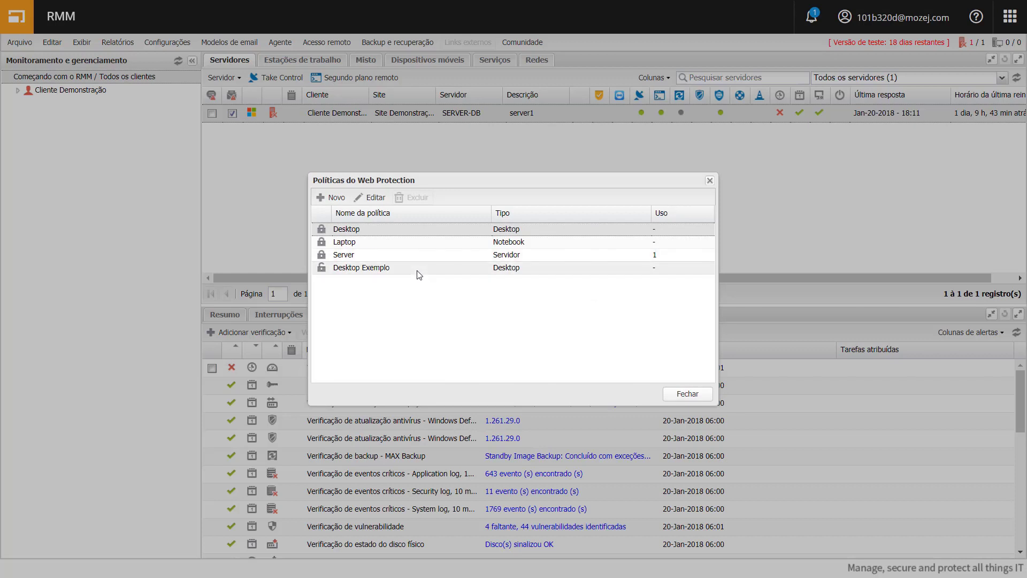
Open the Desktop Exemplo policy for editing, switch Somente relatório on and back off, and enable Mostrar notificações
click(417, 268)
click(376, 198)
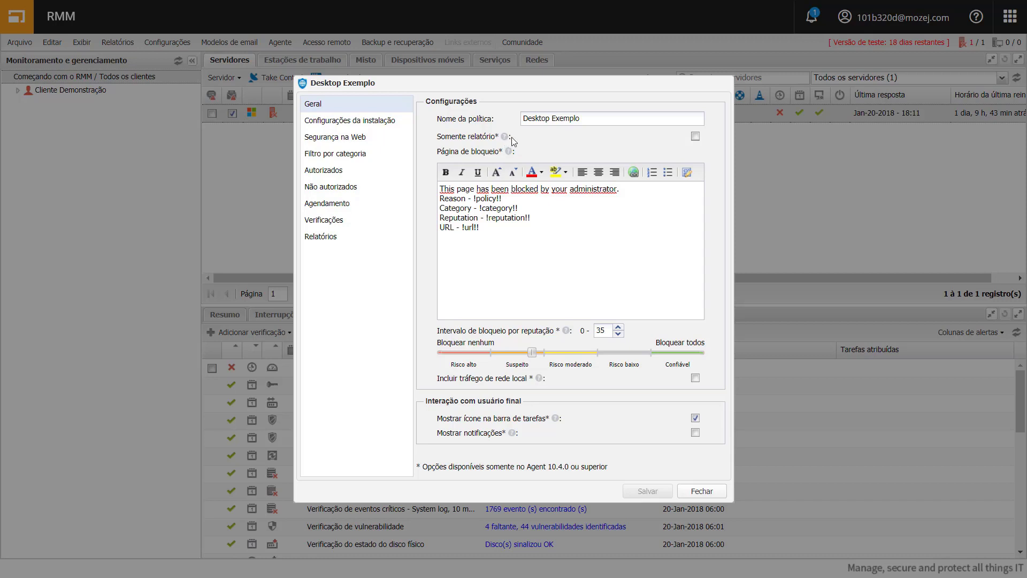
mouse_move(505, 138)
click(695, 137)
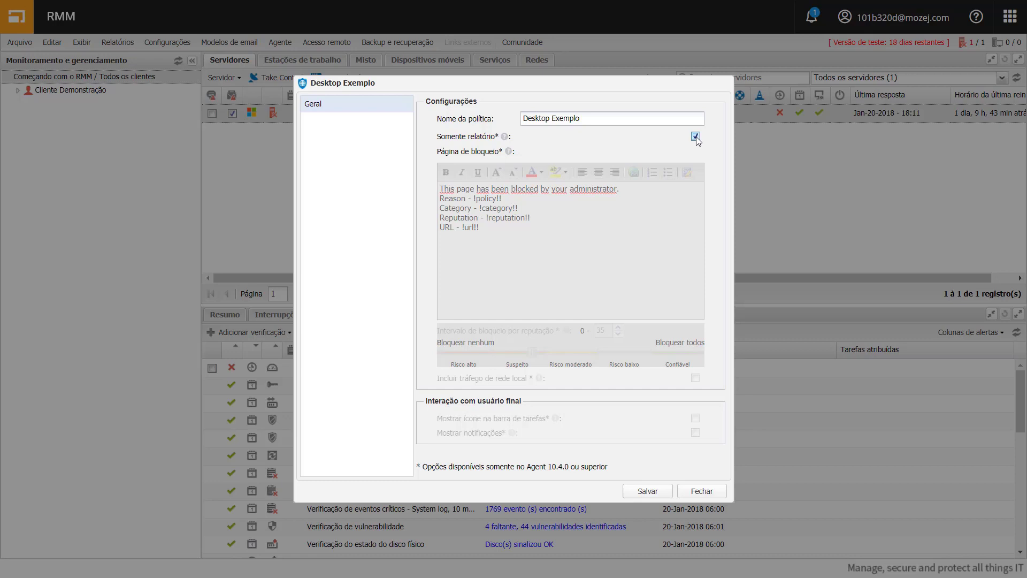
click(695, 137)
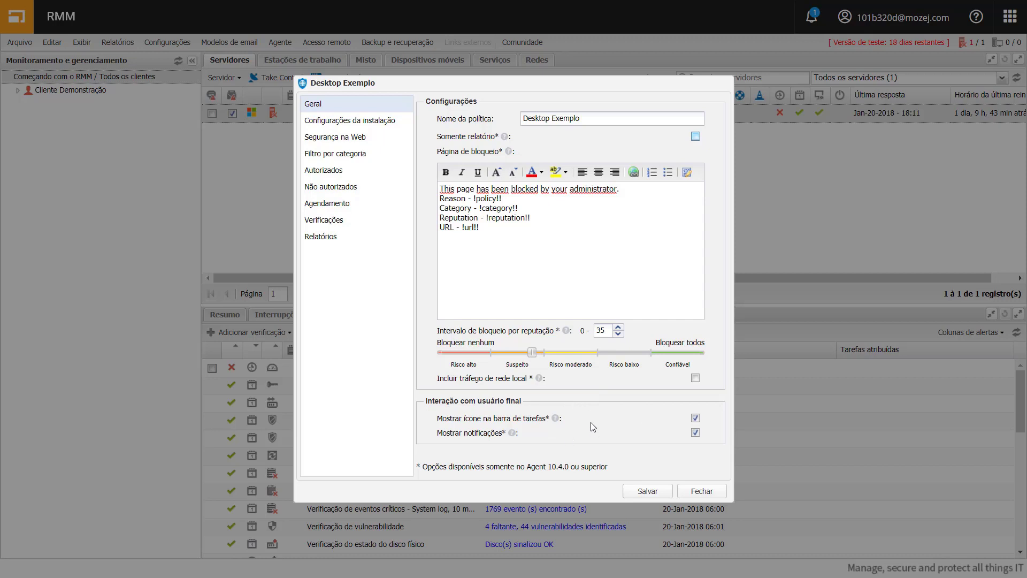
Set the agent interface language to Português in the policy's installation settings
click(345, 122)
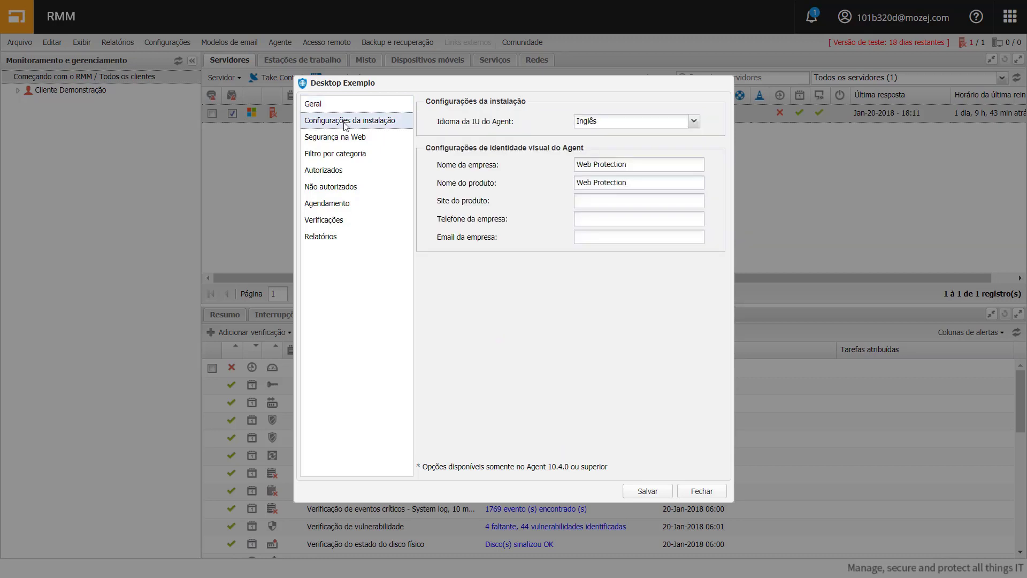
click(610, 122)
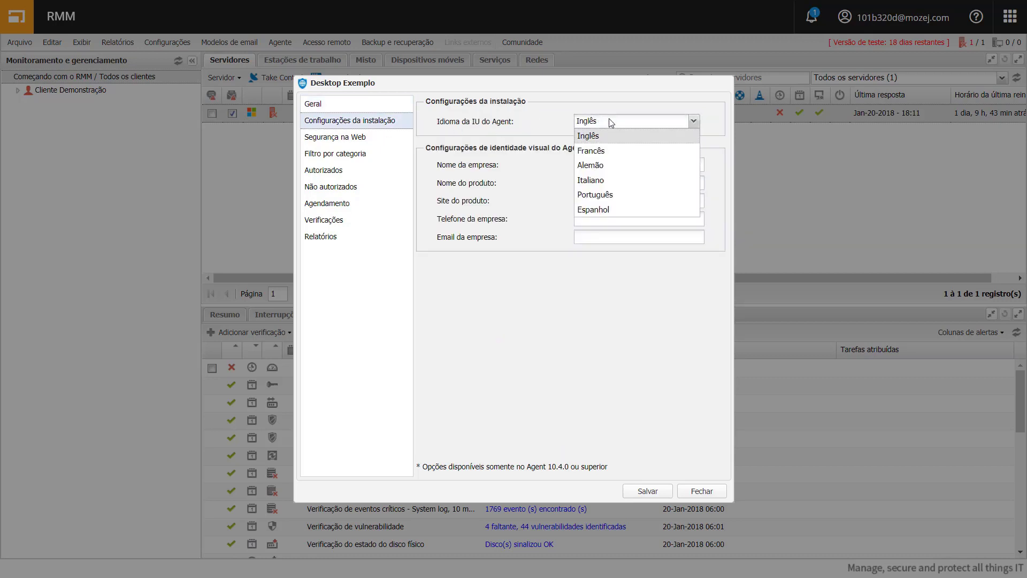
click(602, 195)
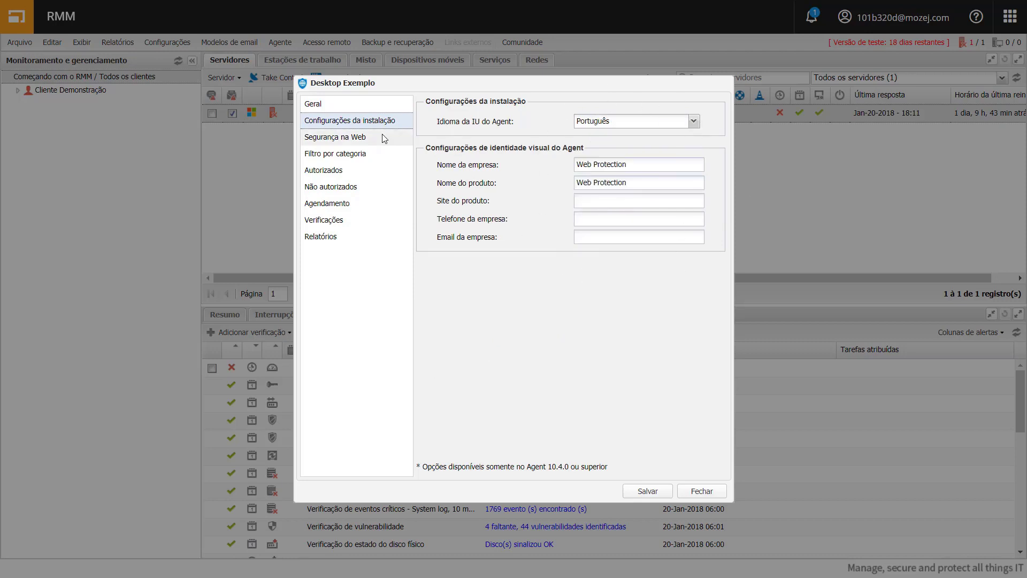
Examine the policy's web security categories and the category filter, including the Responsabilidade legal group
click(356, 139)
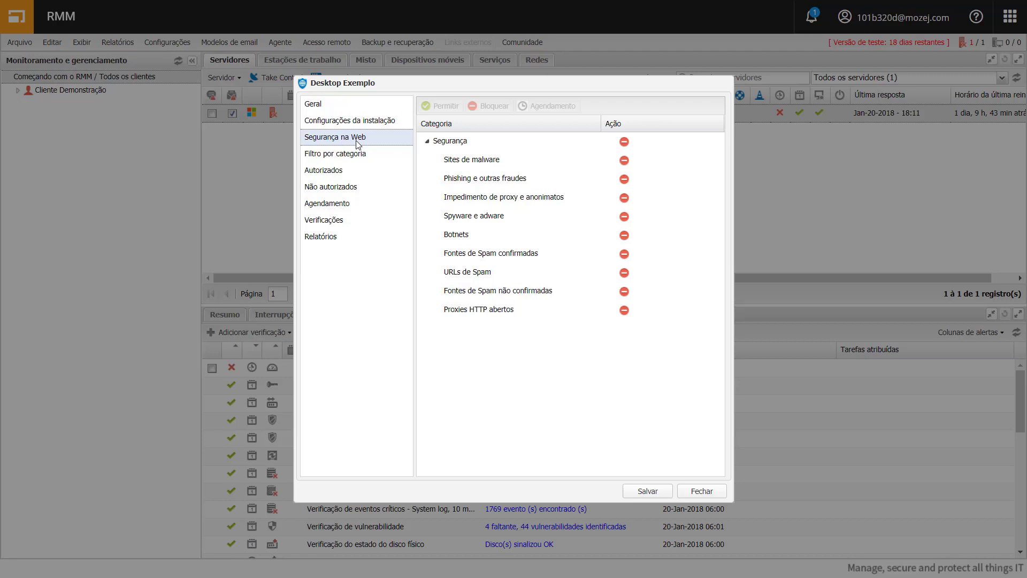
click(367, 155)
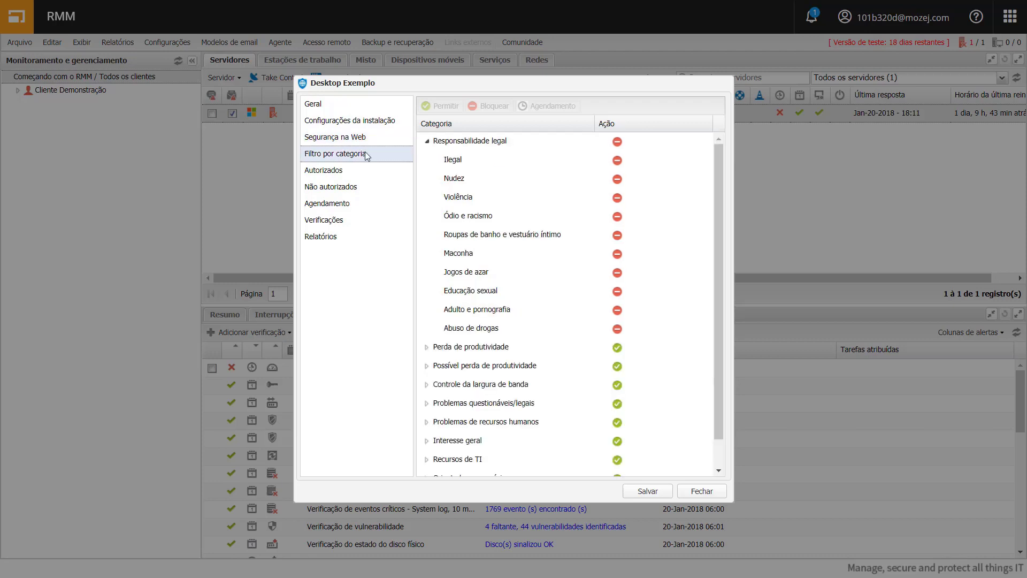
click(428, 141)
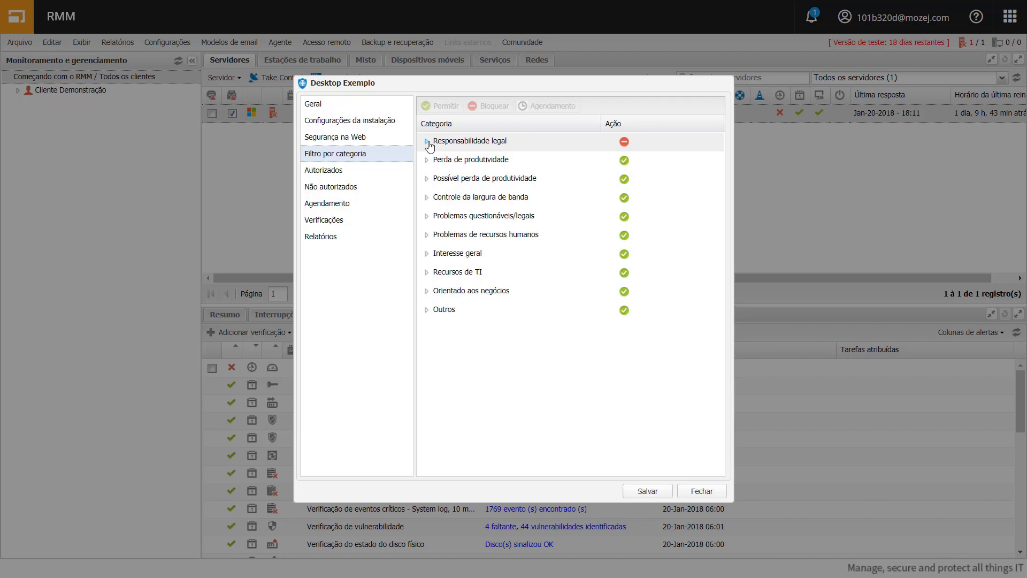
click(428, 142)
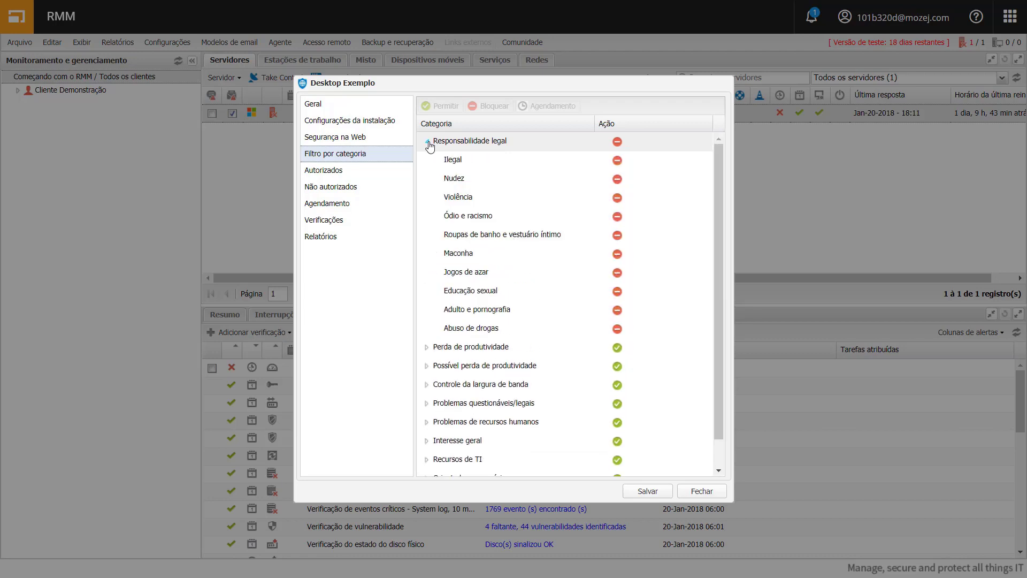
Try allowing the Ilegal category under Responsabilidade legal and set it back to blocked
click(619, 163)
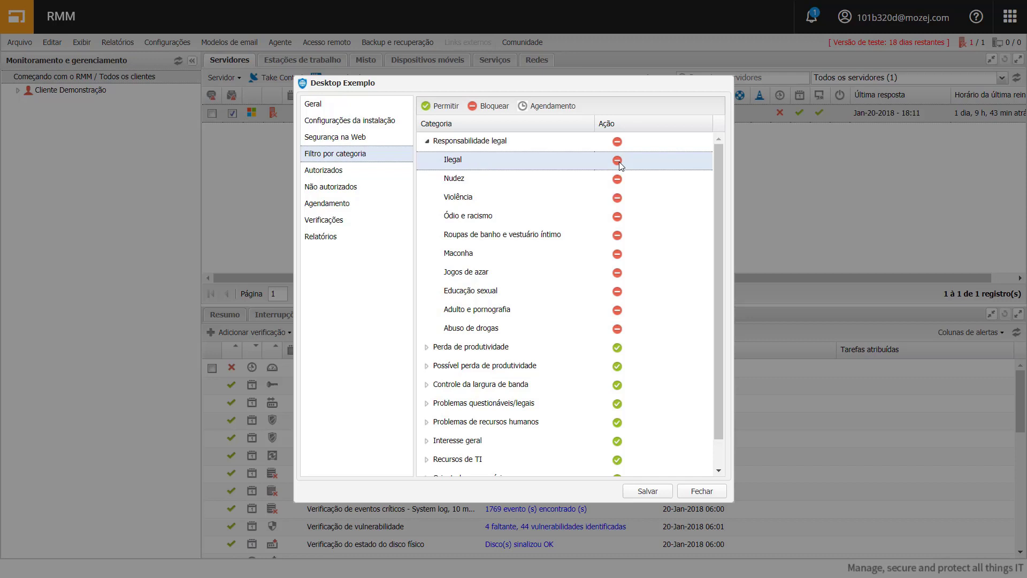
click(453, 106)
click(490, 106)
Look through the authorised and unauthorised URL lists, and allow hours 8, 9 and 12 to 15 on Wednesday in the policy's schedule
click(316, 171)
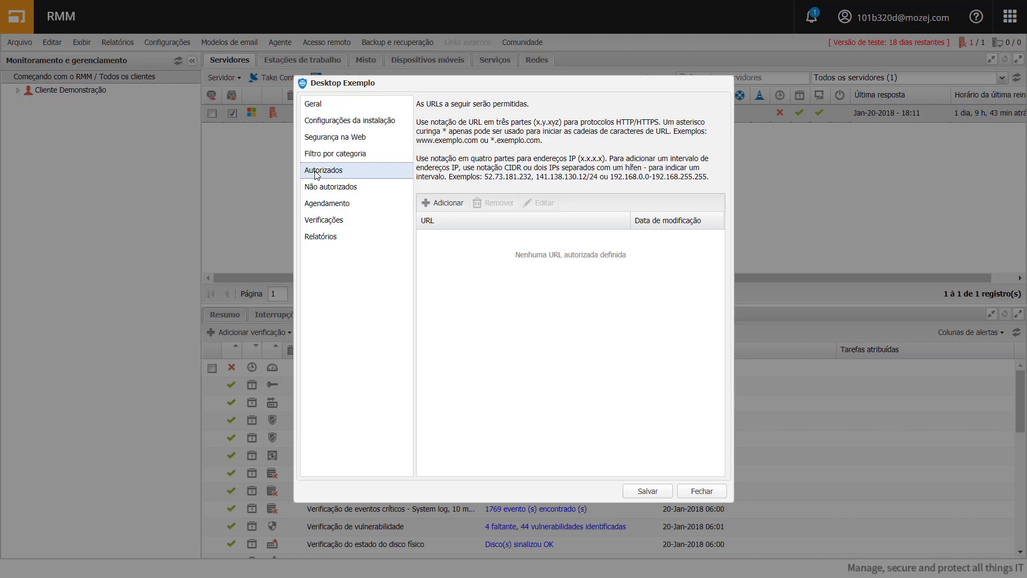
click(331, 187)
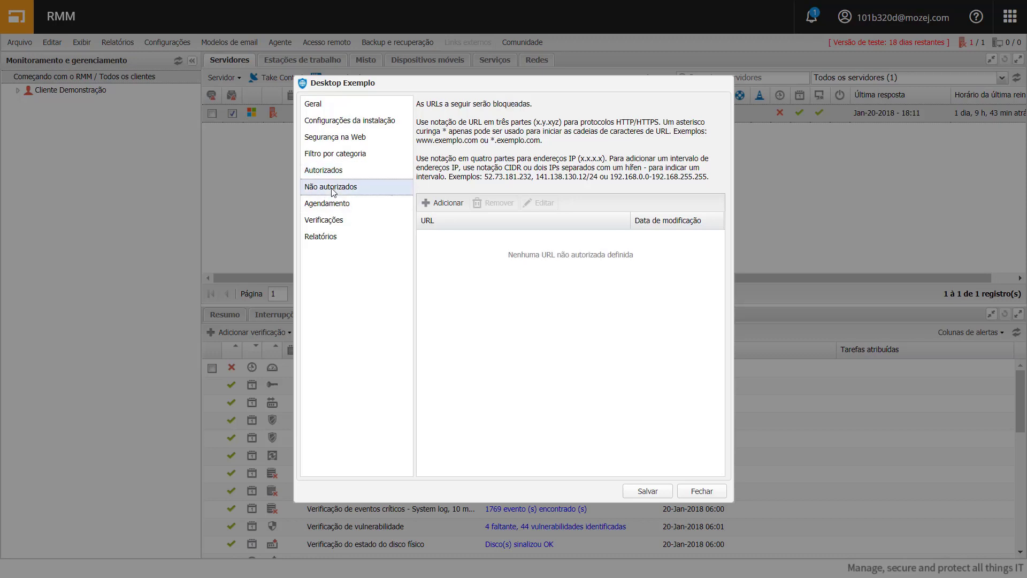
click(328, 204)
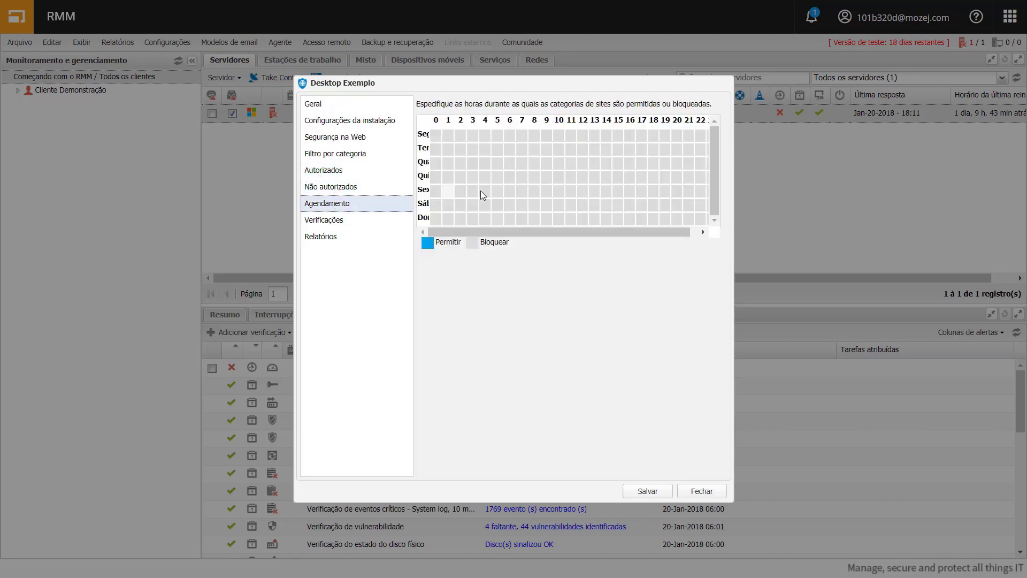
click(533, 163)
right_click(549, 204)
click(548, 162)
click(546, 163)
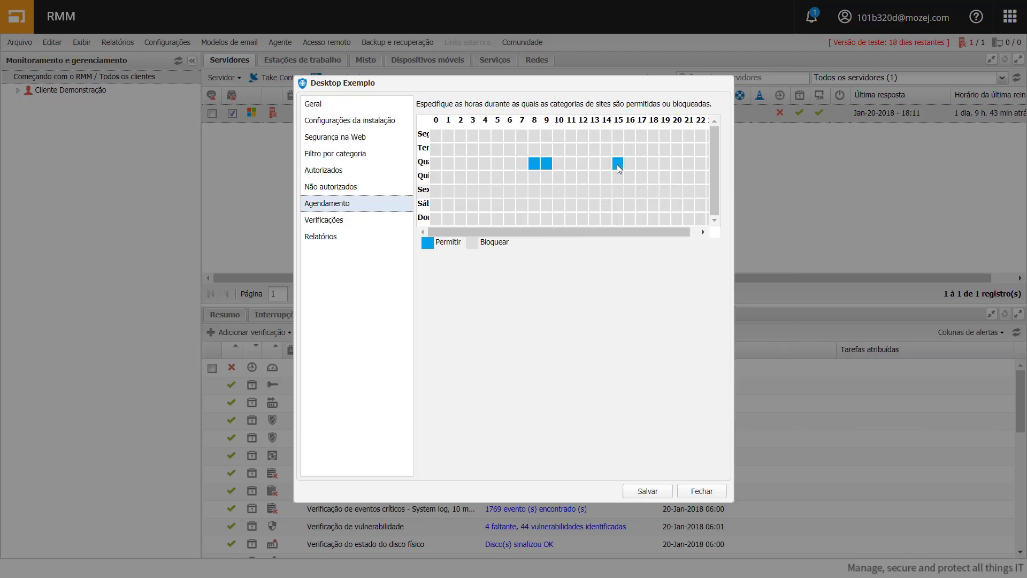
click(607, 165)
click(594, 163)
click(582, 164)
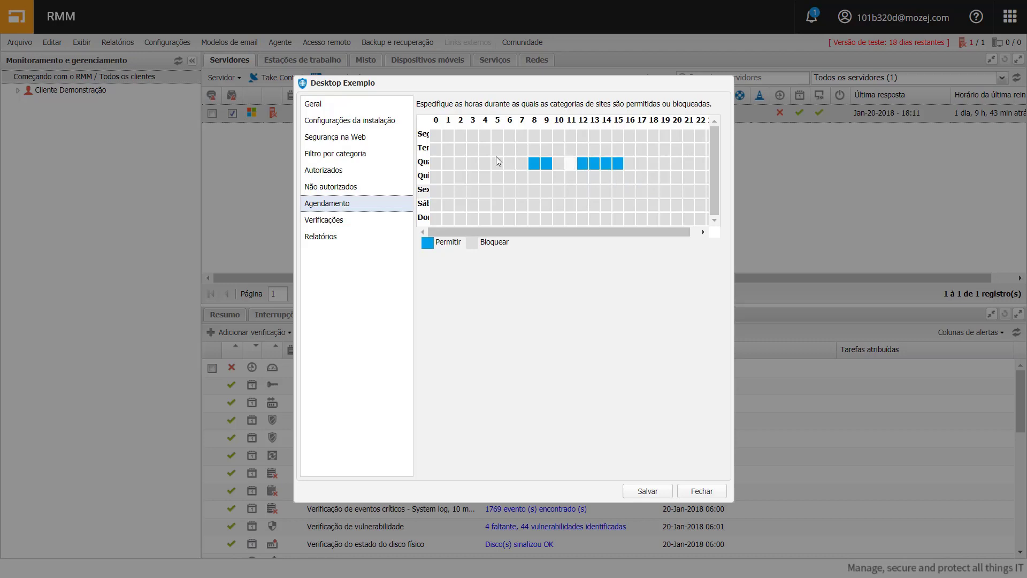
Enable the notification for exceeded web bandwidth usage and set its unit to GB
click(336, 221)
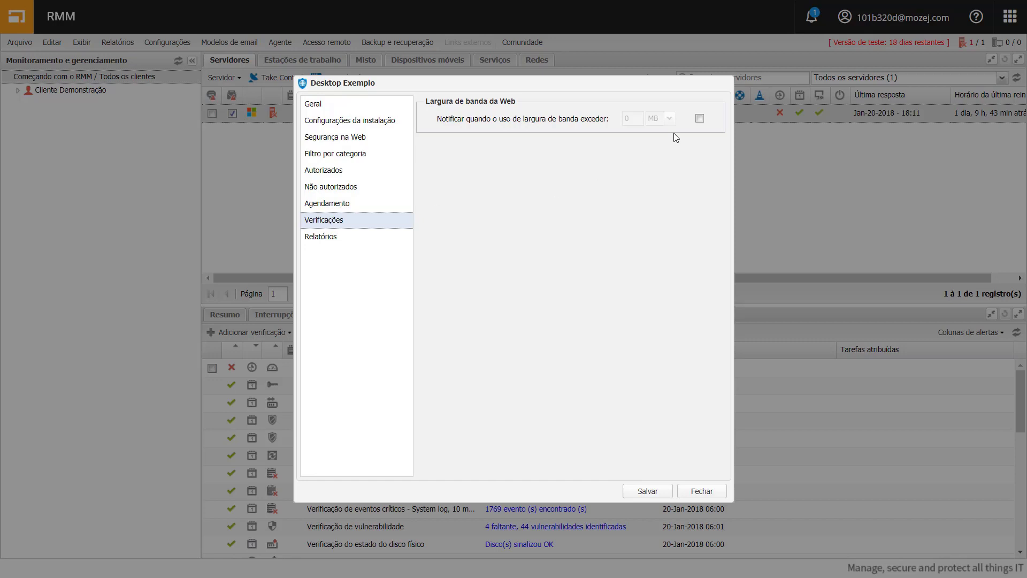
click(699, 119)
click(670, 119)
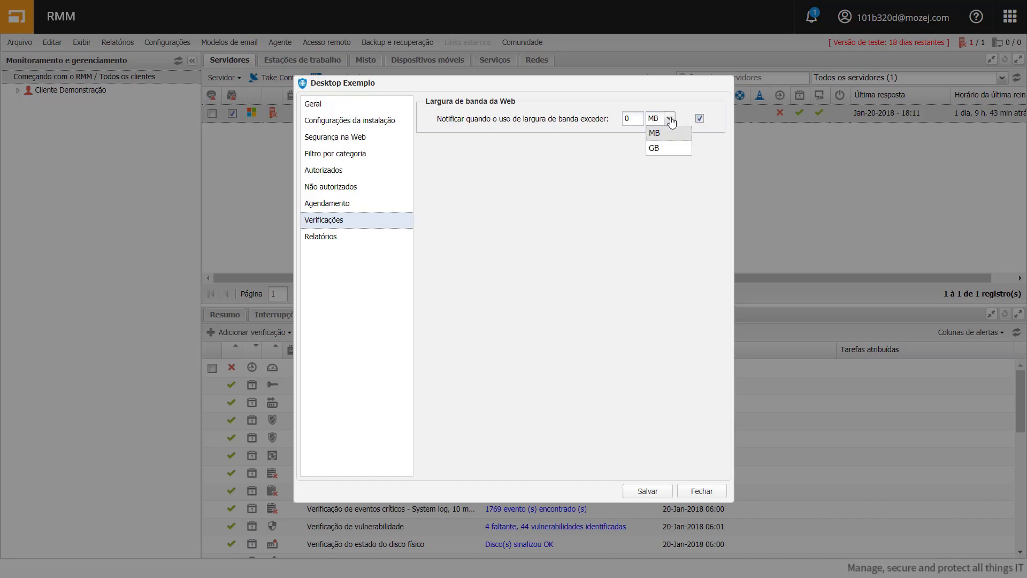
click(661, 149)
View the policy's report URL exclusions, and close the policy without saving along with the policy list
click(333, 238)
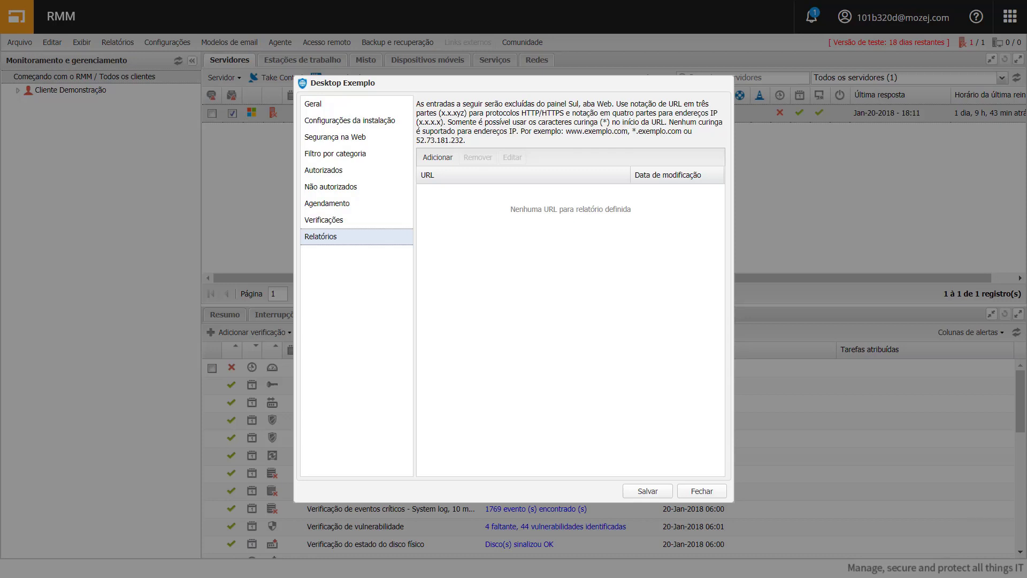
click(716, 493)
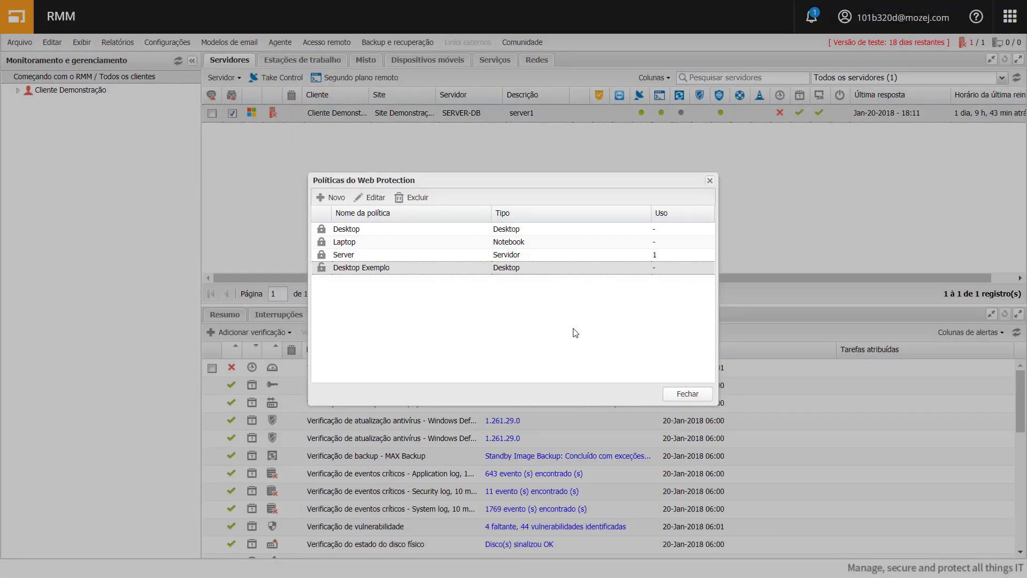
click(687, 393)
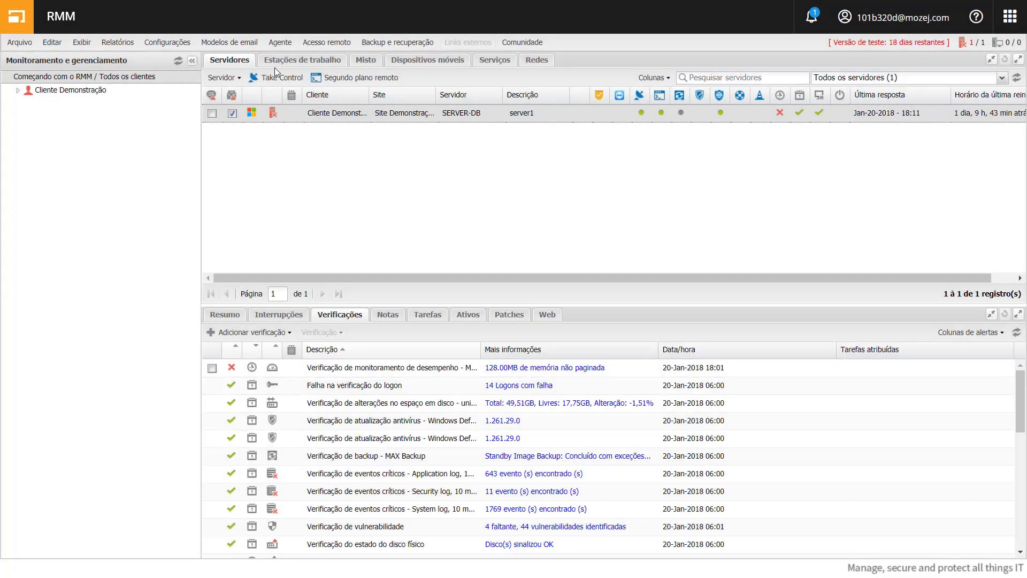
click(167, 41)
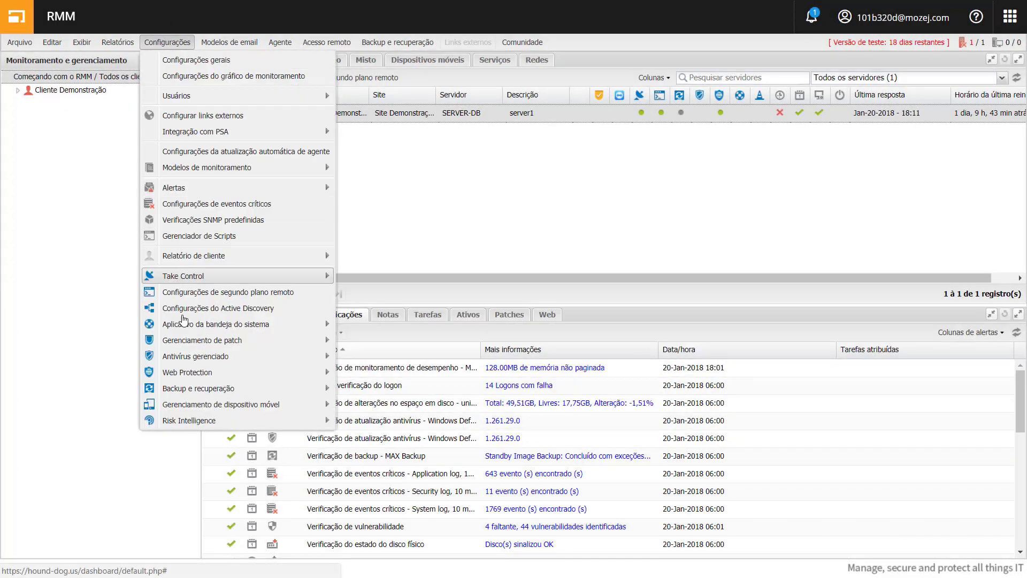
mouse_move(188, 372)
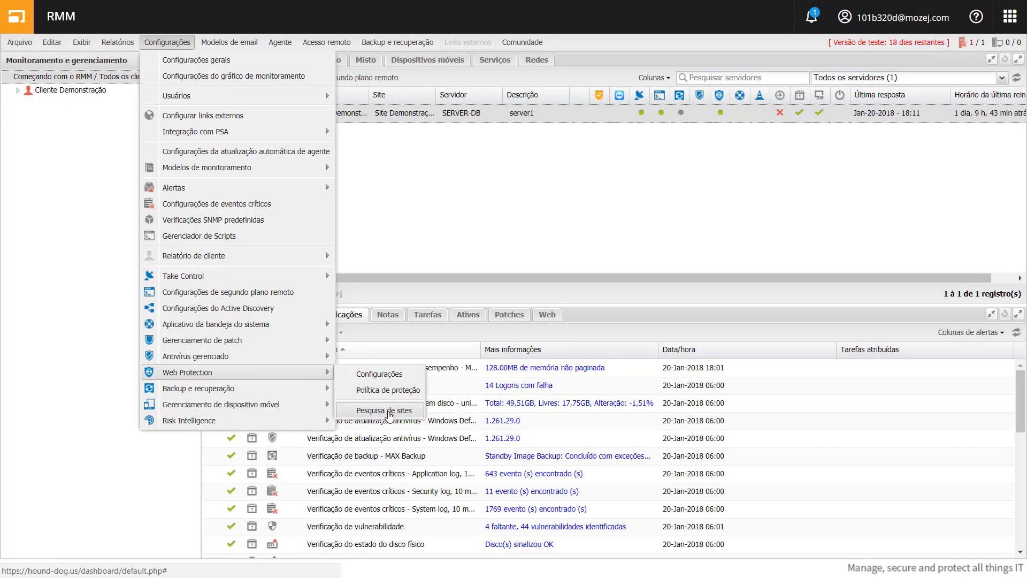
click(388, 412)
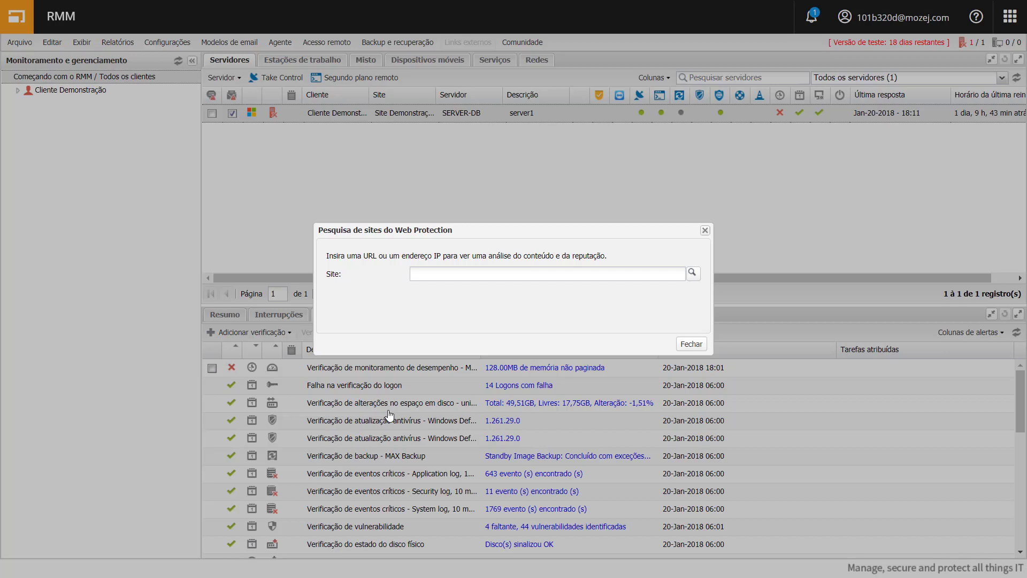
click(467, 277)
text(www.addee.com.br)
click(695, 274)
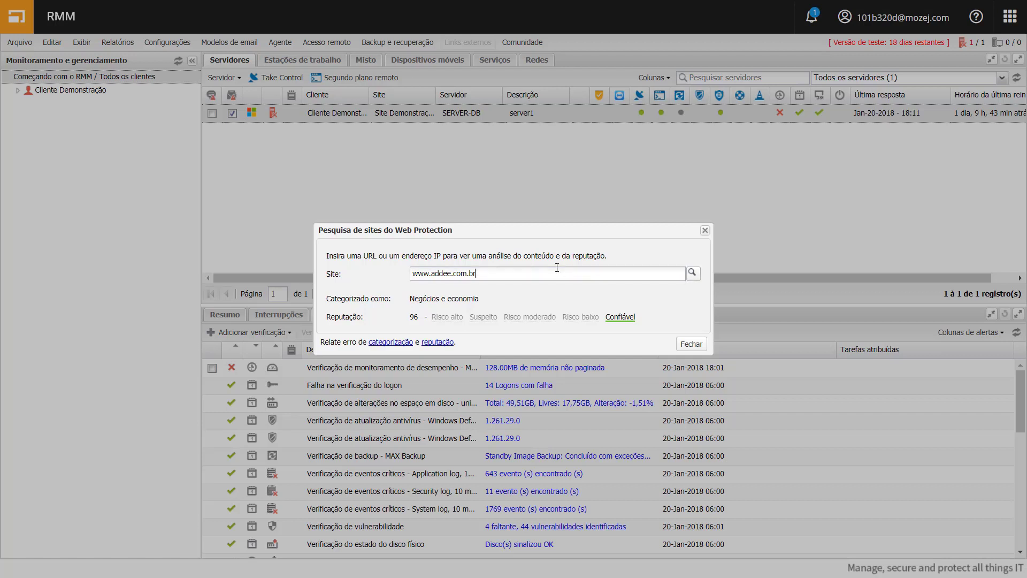
key(BackSpace)
key(BackSpace)
key(BackSpace)
key(BackSpace)
key(BackSpace)
key(BackSpace)
key(BackSpace)
key(BackSpace)
key(BackSpace)
key(BackSpace)
key(BackSpace)
text(uc)
text(l.com)
text(.b)
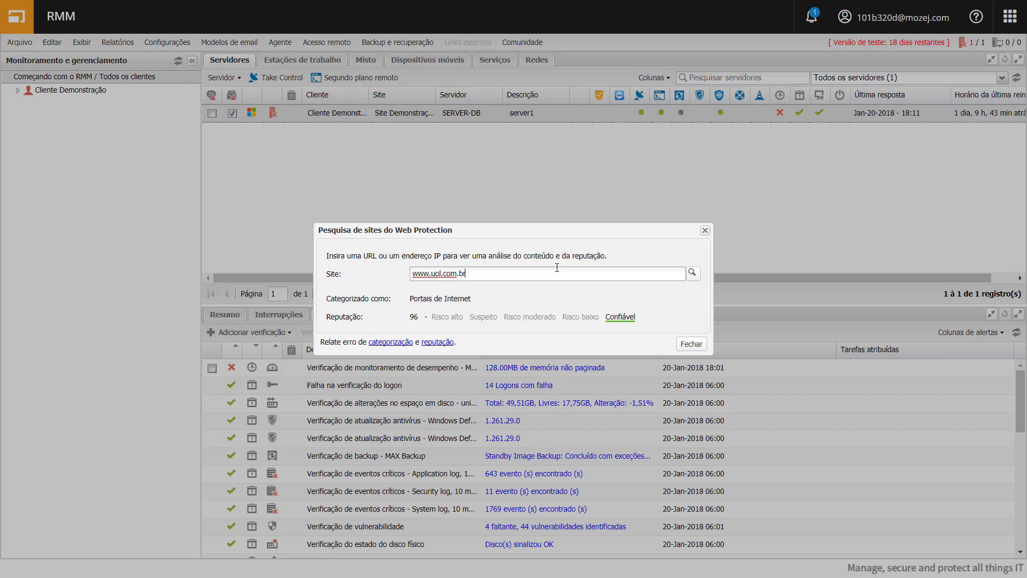
key(BackSpace)
key(BackSpace)
key(BackSpace)
key(BackSpace)
key(BackSpace)
key(BackSpace)
key(BackSpace)
key(BackSpace)
key(BackSpace)
text(solarwinds.com)
key(Return)
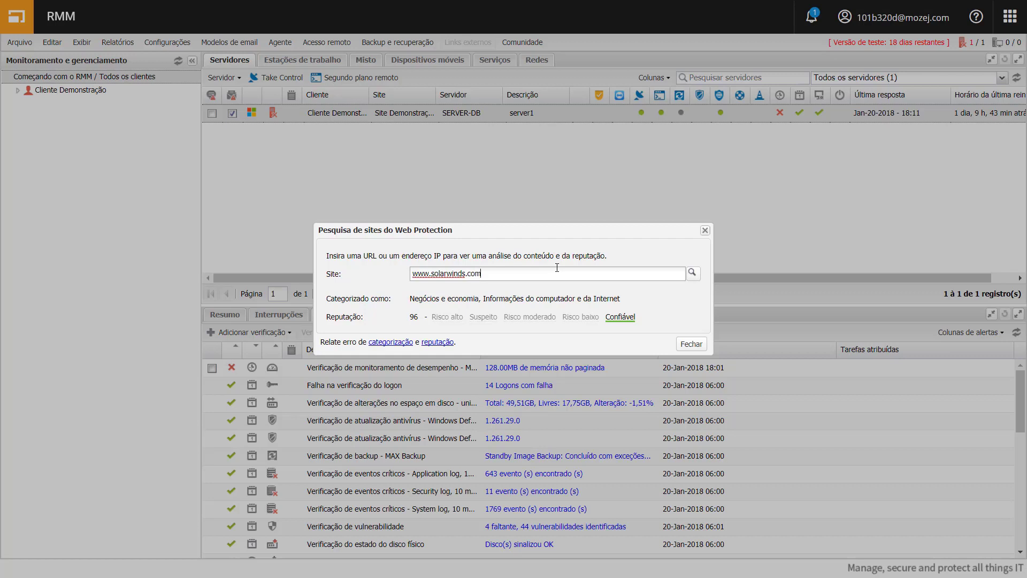
Clear the address from the site lookup and close the lookup dialog
key(BackSpace)
key(BackSpace)
key(BackSpace)
key(BackSpace)
key(BackSpace)
key(BackSpace)
key(BackSpace)
key(BackSpace)
key(BackSpace)
key(BackSpace)
key(BackSpace)
key(BackSpace)
key(BackSpace)
key(BackSpace)
key(BackSpace)
key(BackSpace)
key(BackSpace)
key(BackSpace)
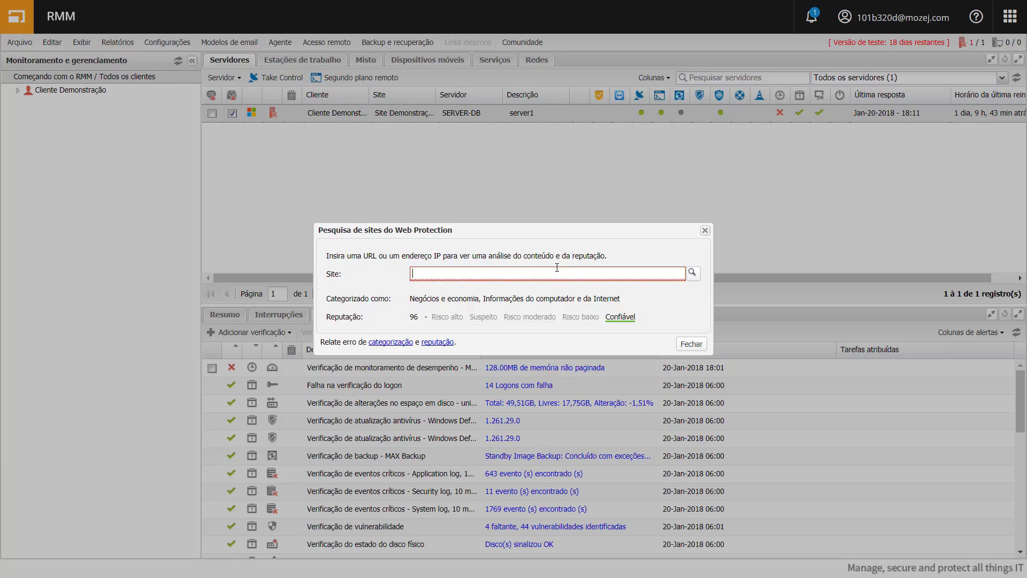
click(691, 343)
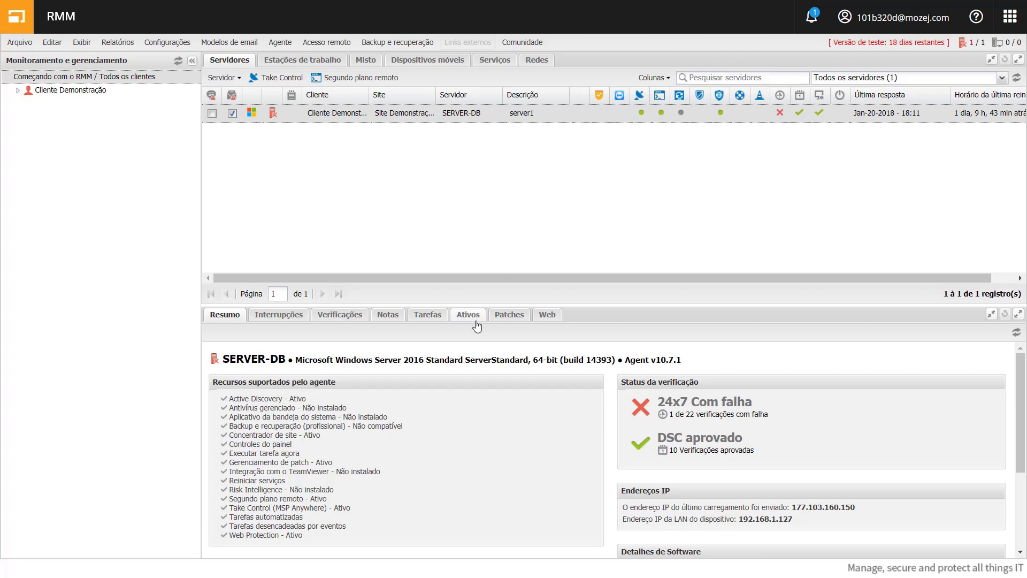
View SERVER-DB's web activity records and the export actions available for them
click(550, 315)
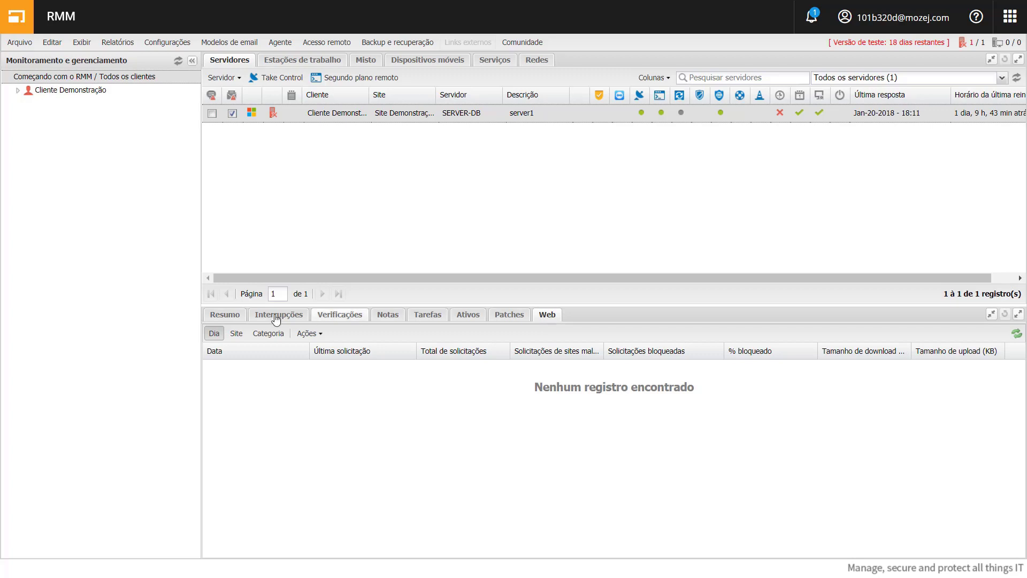
click(310, 334)
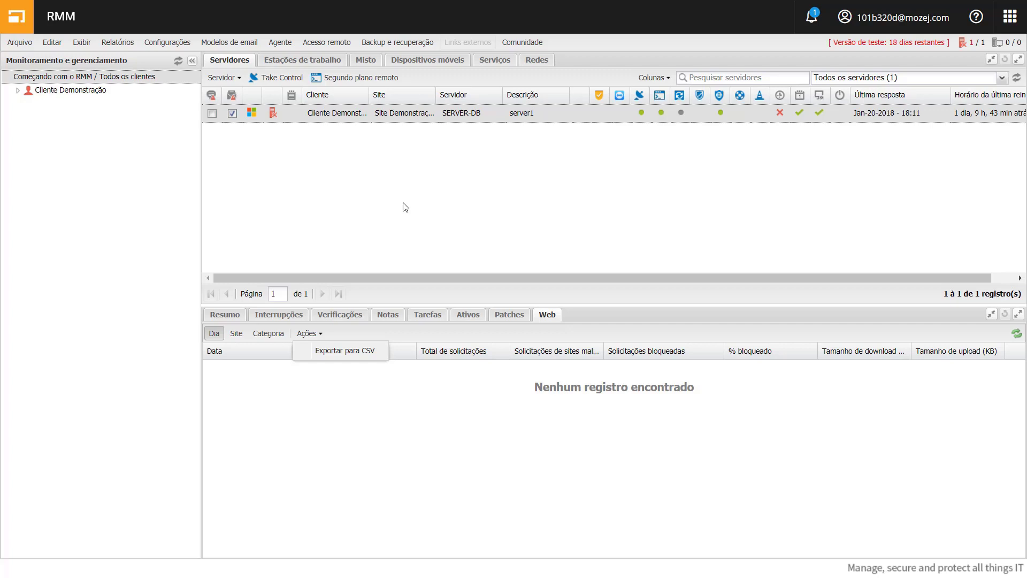
Open the Web Protection overview report setup to view its scope, date and content options, and close it without generating
click(130, 45)
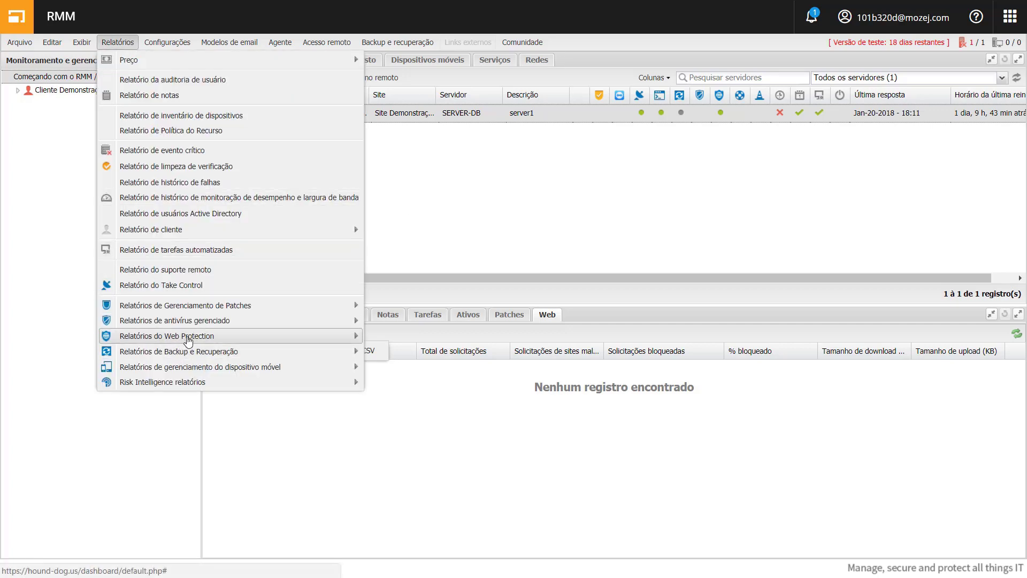
mouse_move(188, 341)
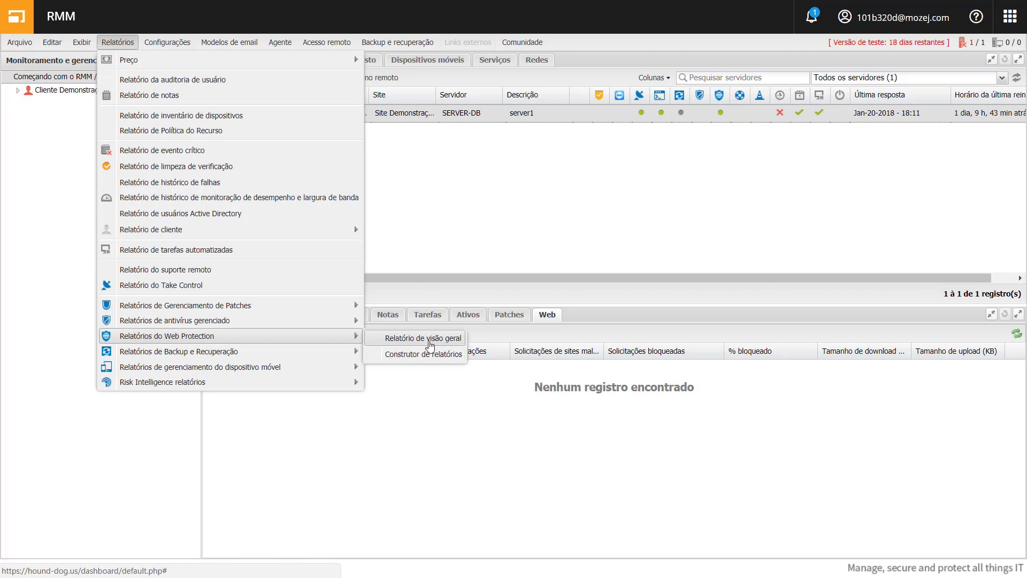
click(430, 342)
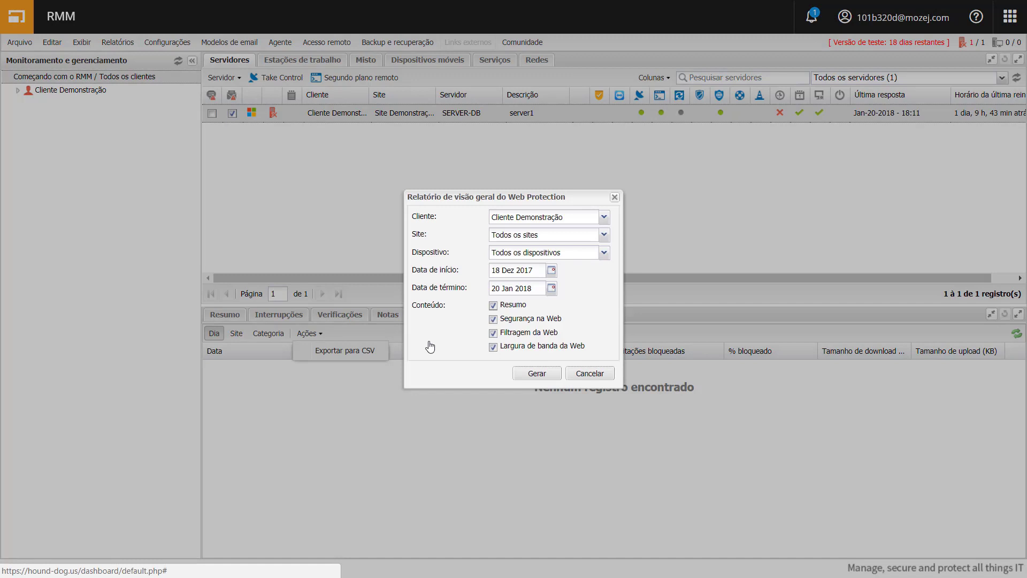
click(583, 374)
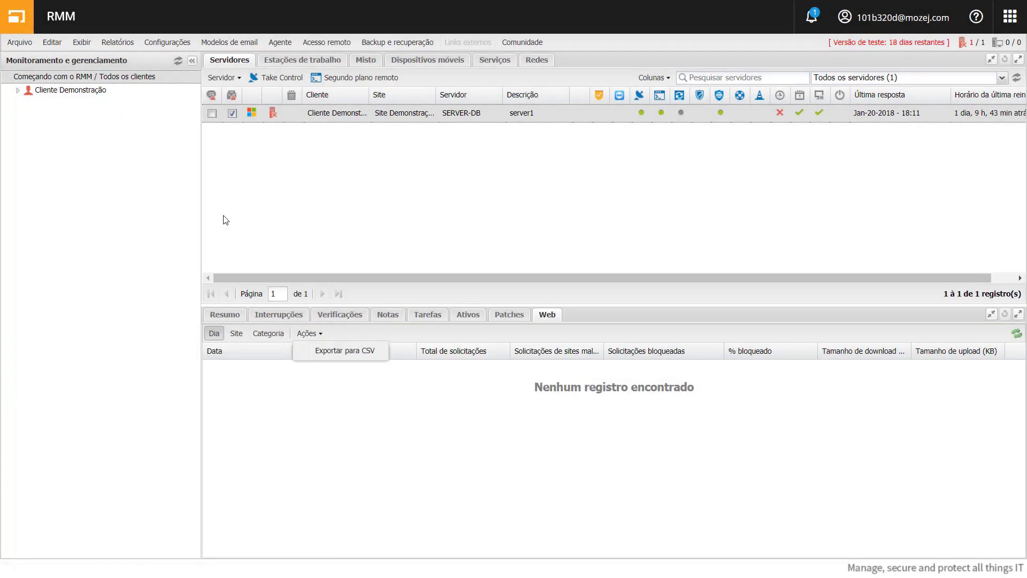
Open the Web Protection report builder to examine its scope, filter and output options, and close it without generating
click(117, 43)
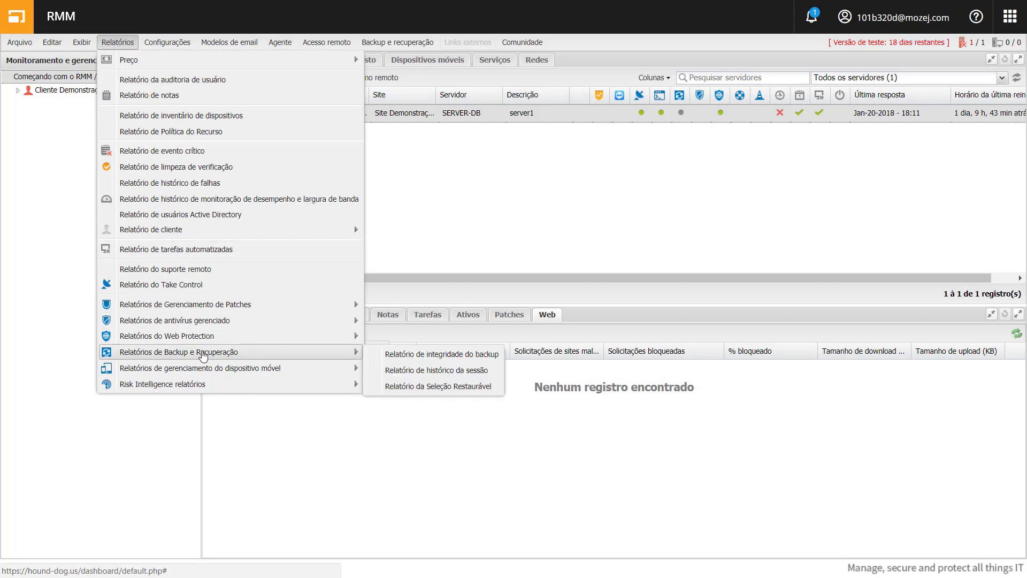
mouse_move(203, 335)
click(420, 354)
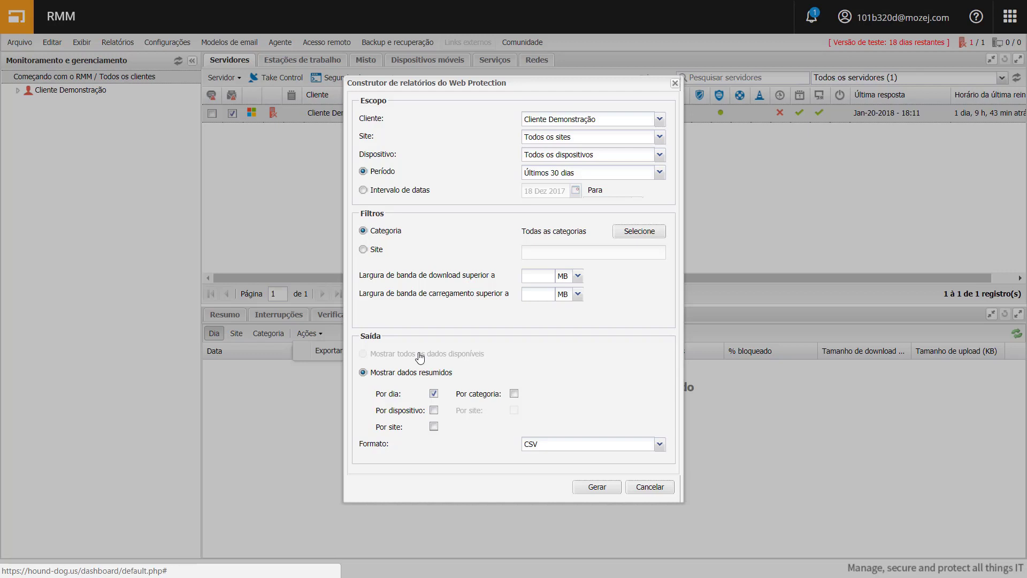
click(648, 487)
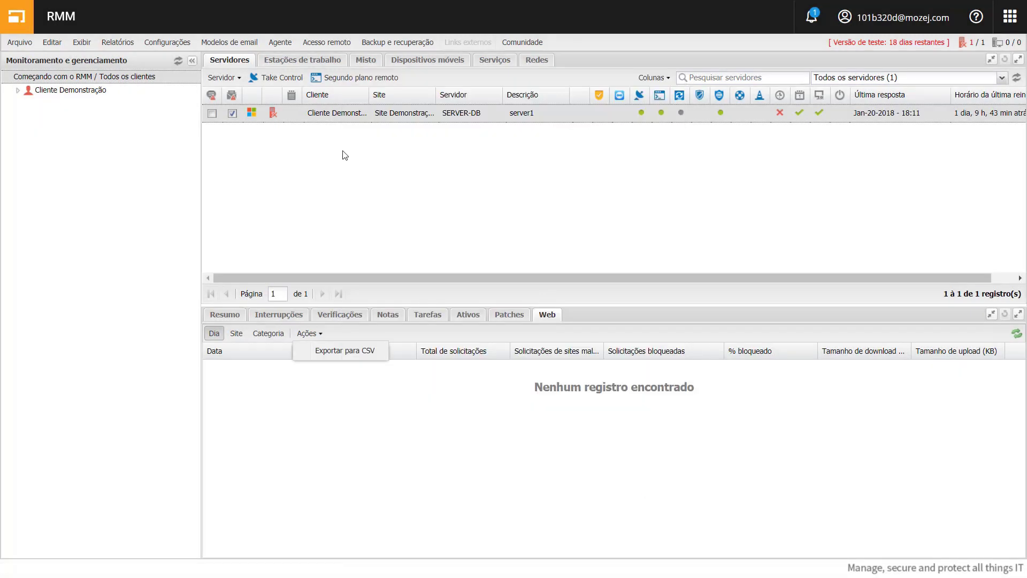
click(166, 42)
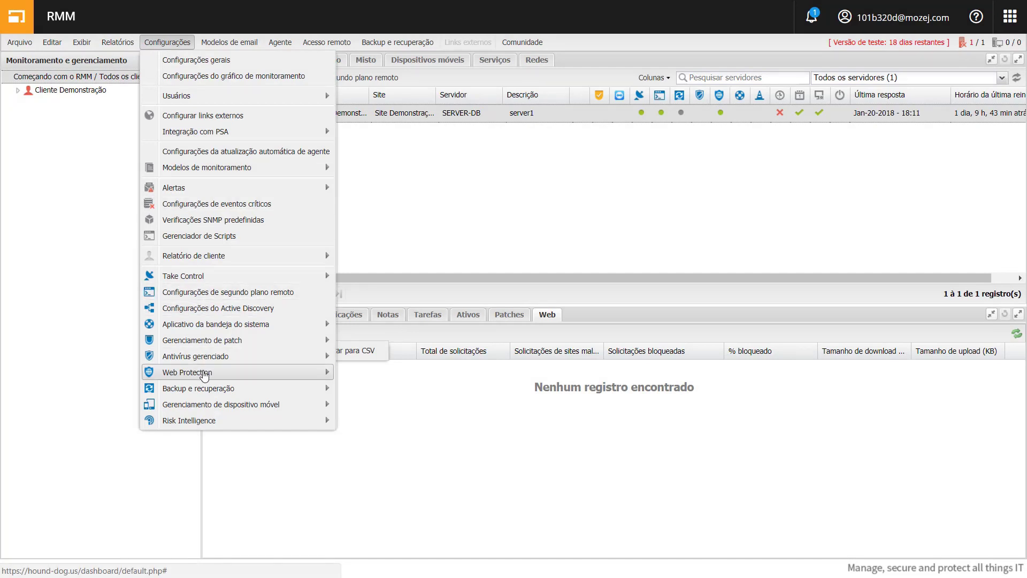
mouse_move(202, 375)
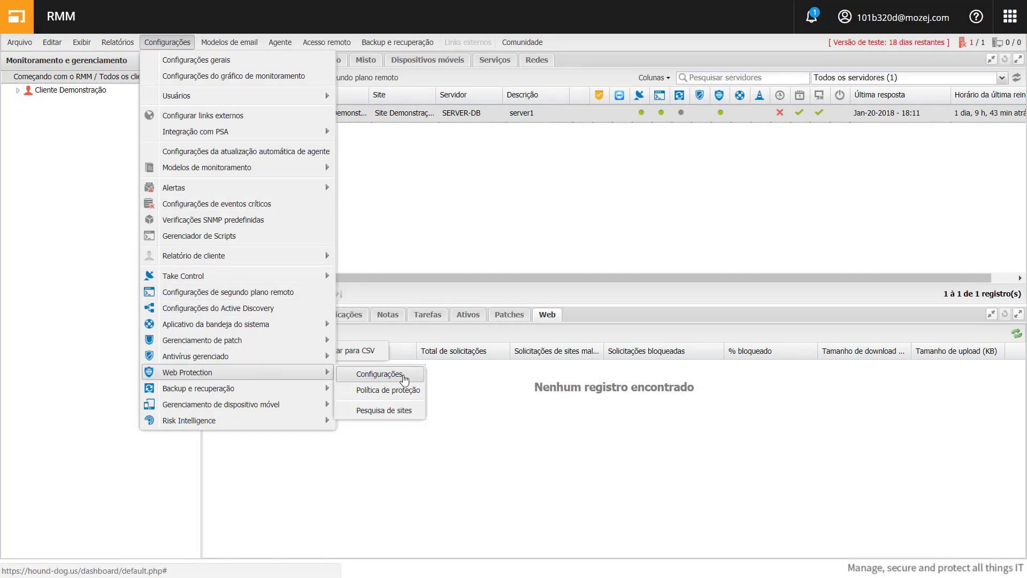
click(403, 376)
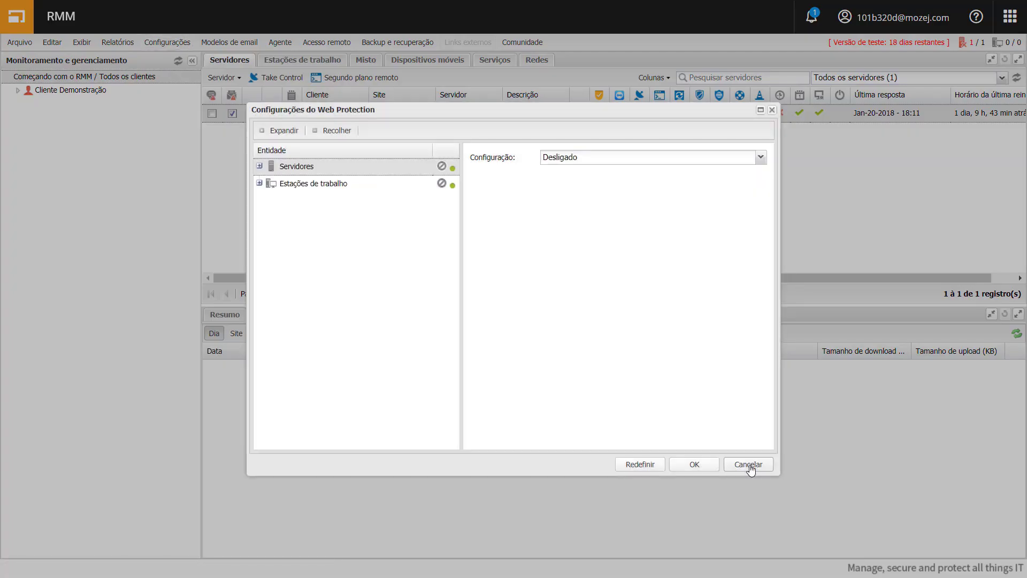
click(748, 464)
Generate the Web Protection overview report for Cliente Demonstração, all sites and devices, 18 Dez 2017 to 20 Jan 2018, with all content sections
click(119, 41)
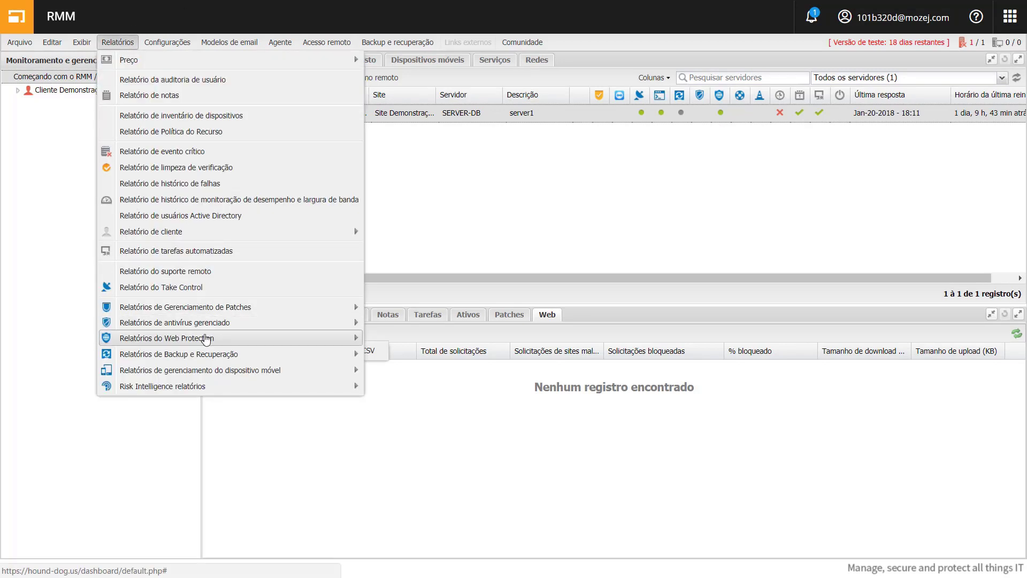
mouse_move(206, 338)
click(409, 340)
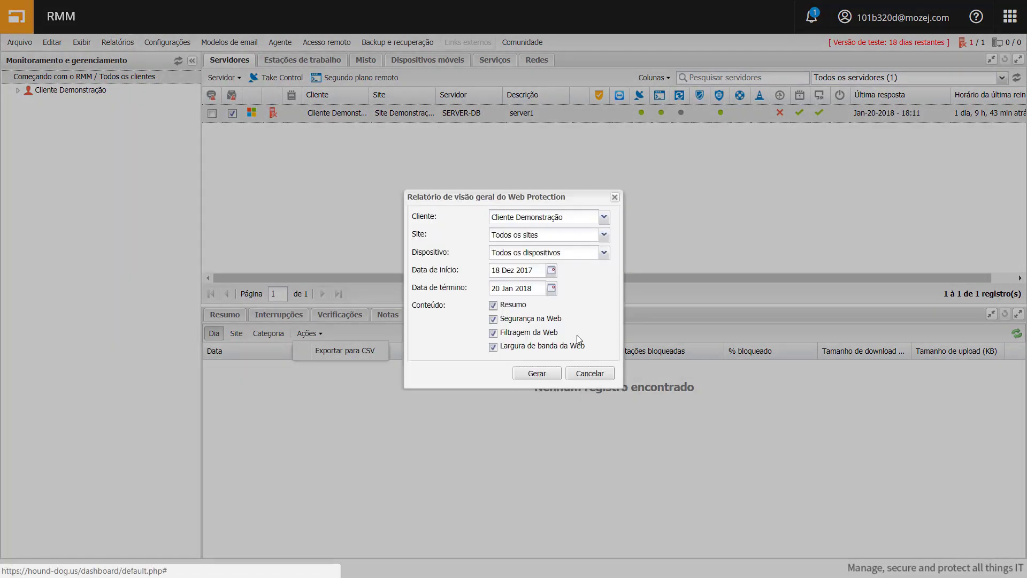
click(553, 373)
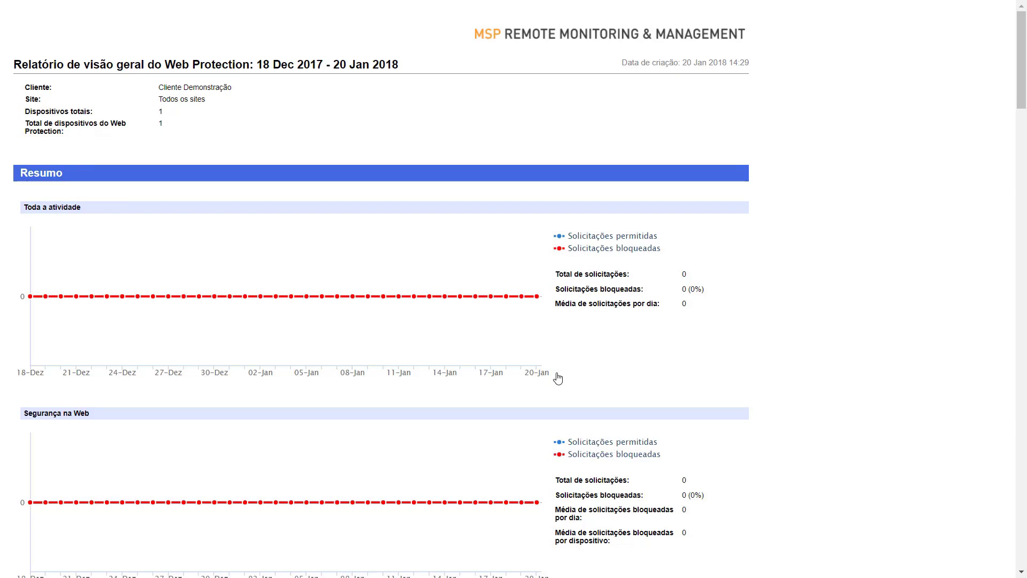
Review the report's Resumo section, covering activity, security, filtering and bandwidth charts and the top 10 devices, categories and sites
scroll(558, 378, down, 3)
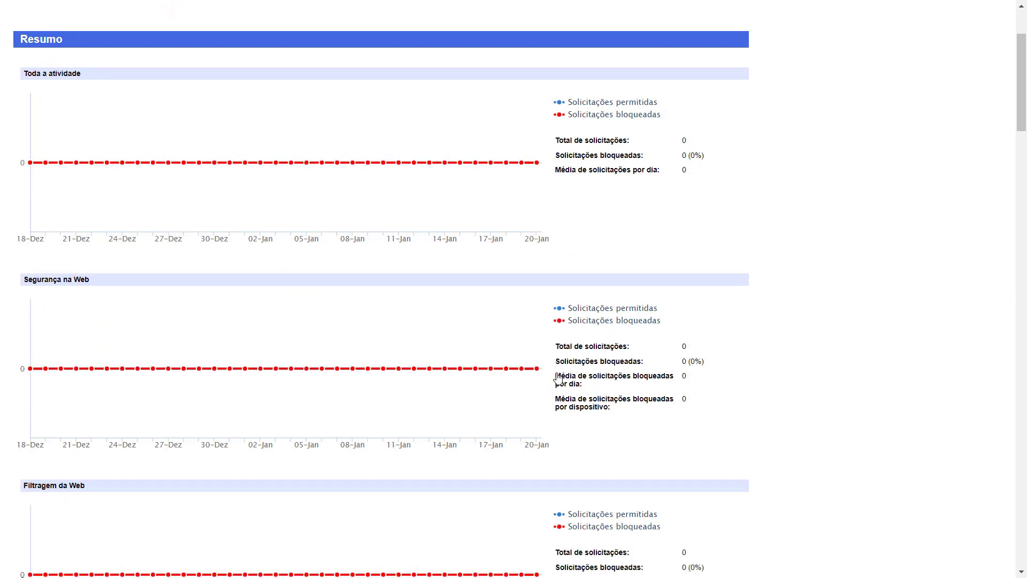
scroll(558, 378, down, 3)
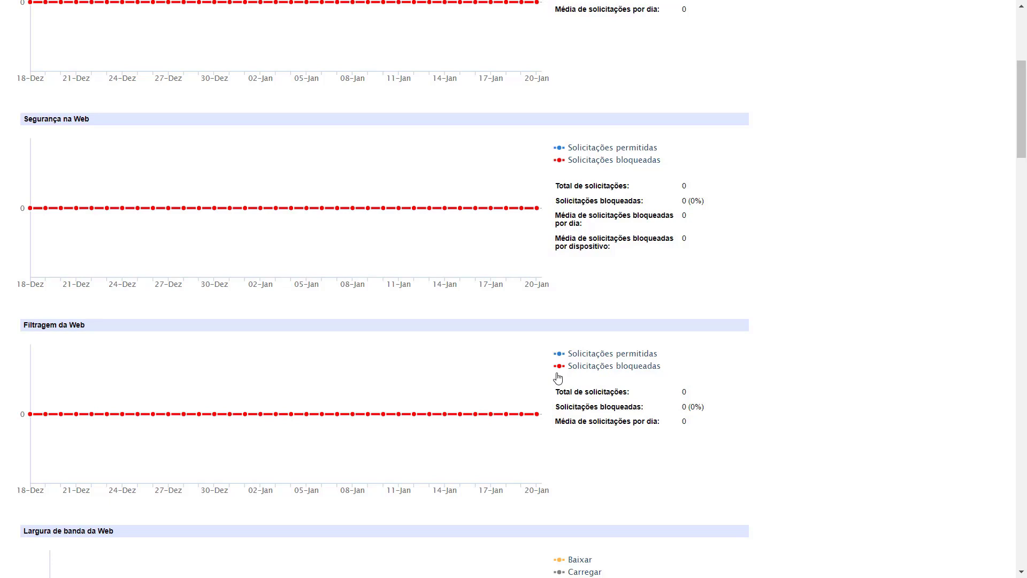
scroll(557, 378, down, 3)
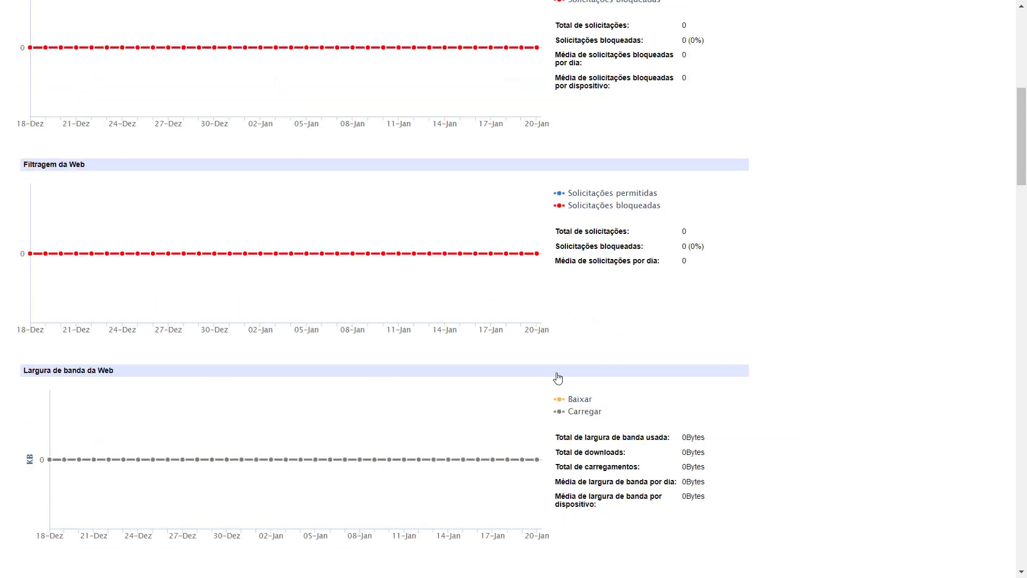
scroll(558, 378, down, 2)
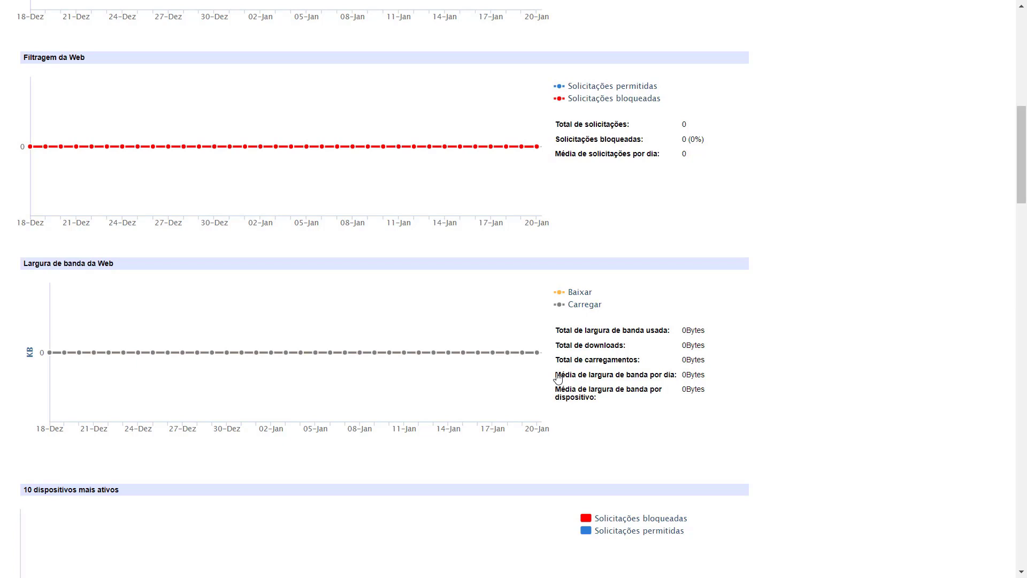
scroll(558, 378, down, 4)
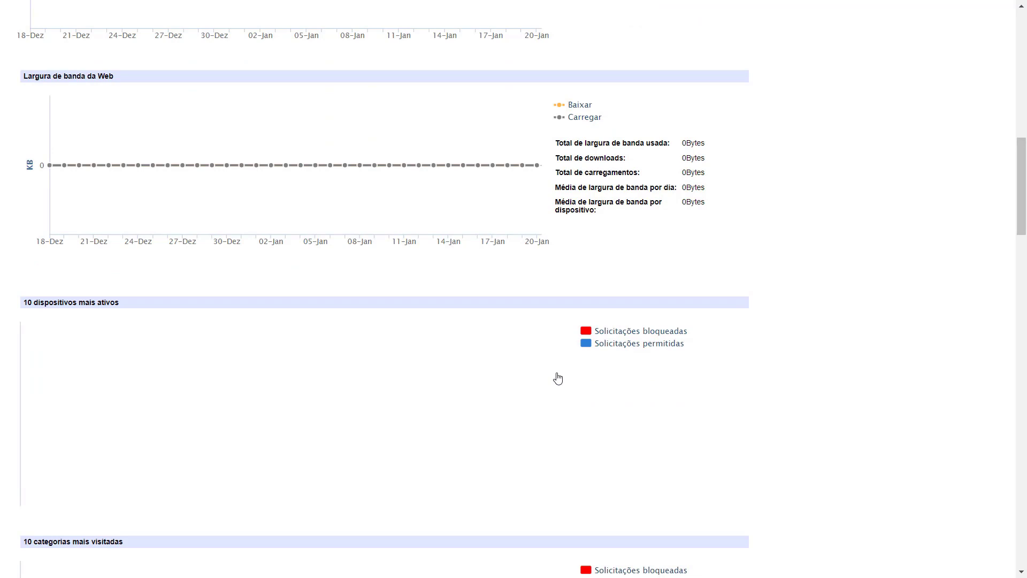
scroll(558, 378, down, 3)
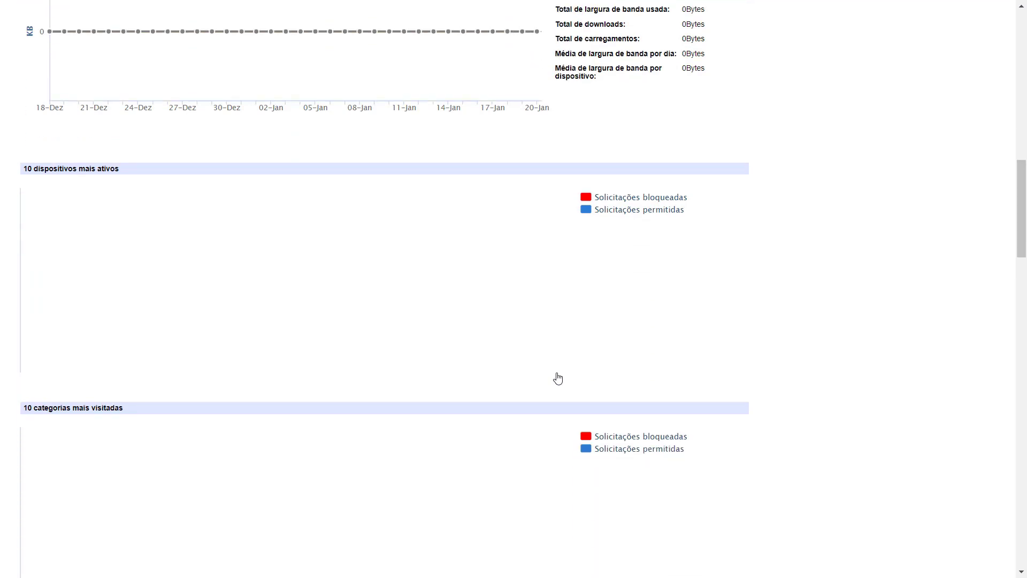
scroll(558, 379, down, 7)
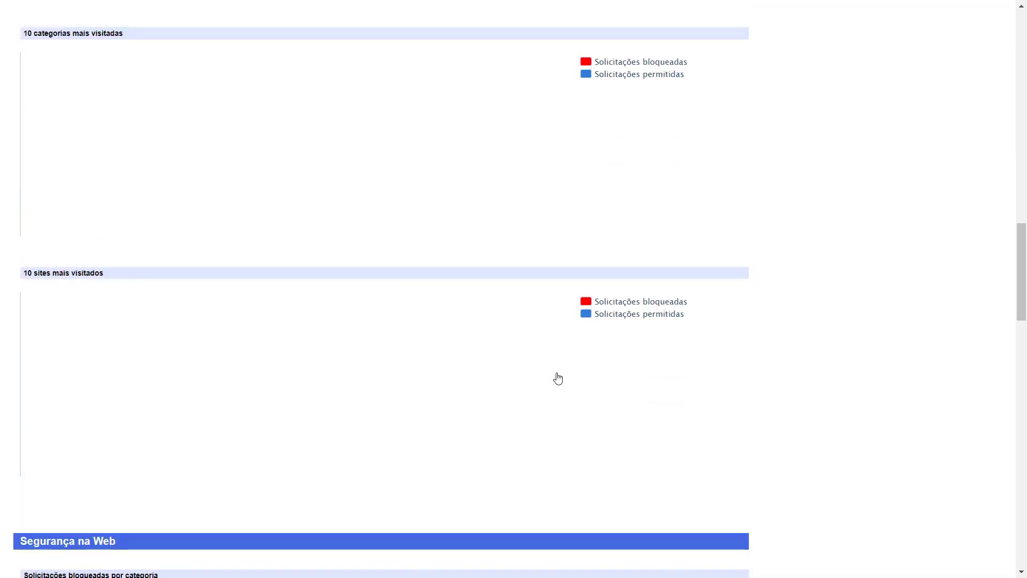
scroll(558, 378, up, 1)
scroll(558, 379, down, 1)
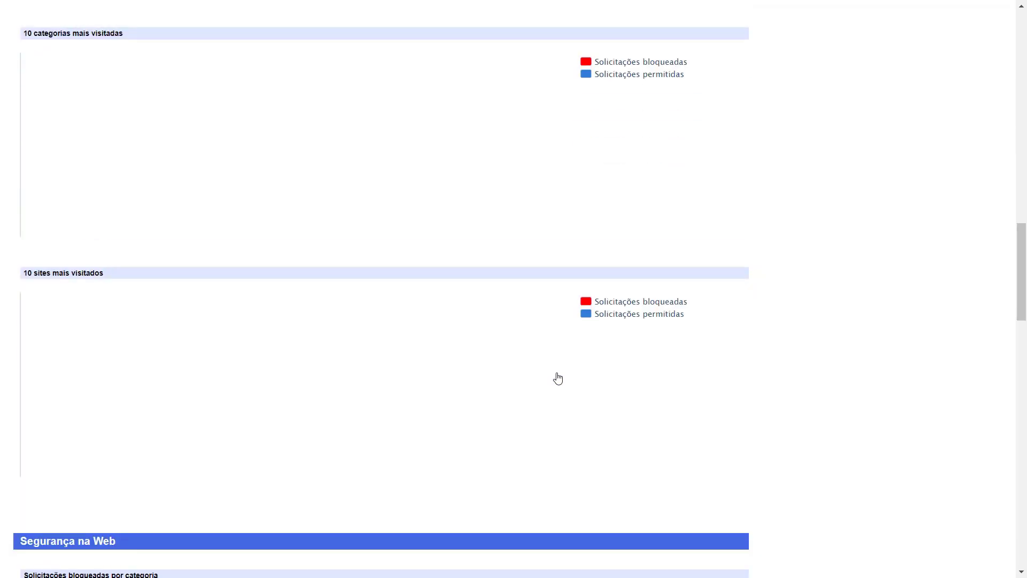
Examine the report's Segurança na Web and Filtragem da Web sections, including their breakdowns by device, category and URL
scroll(557, 378, down, 8)
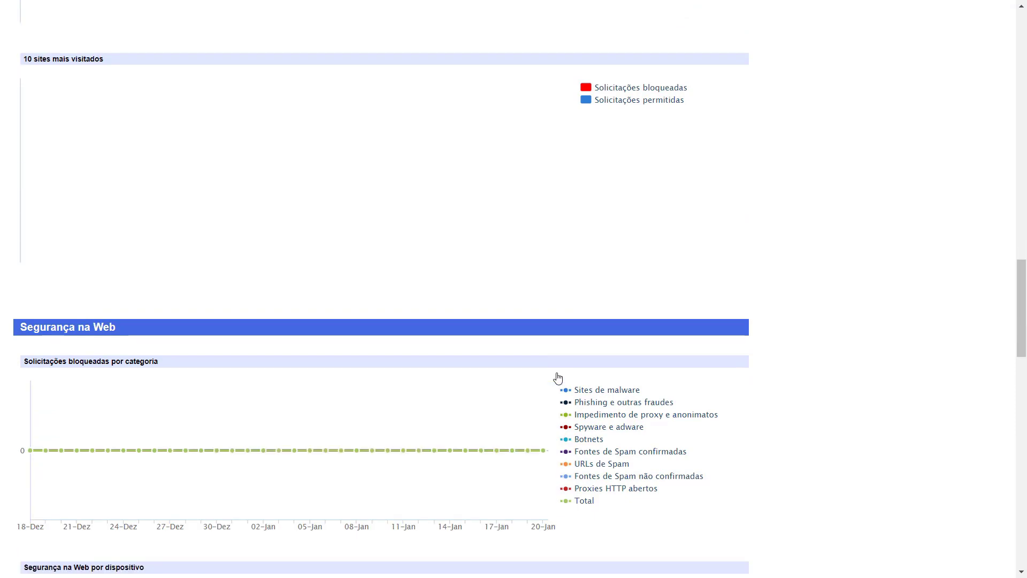
scroll(557, 378, down, 10)
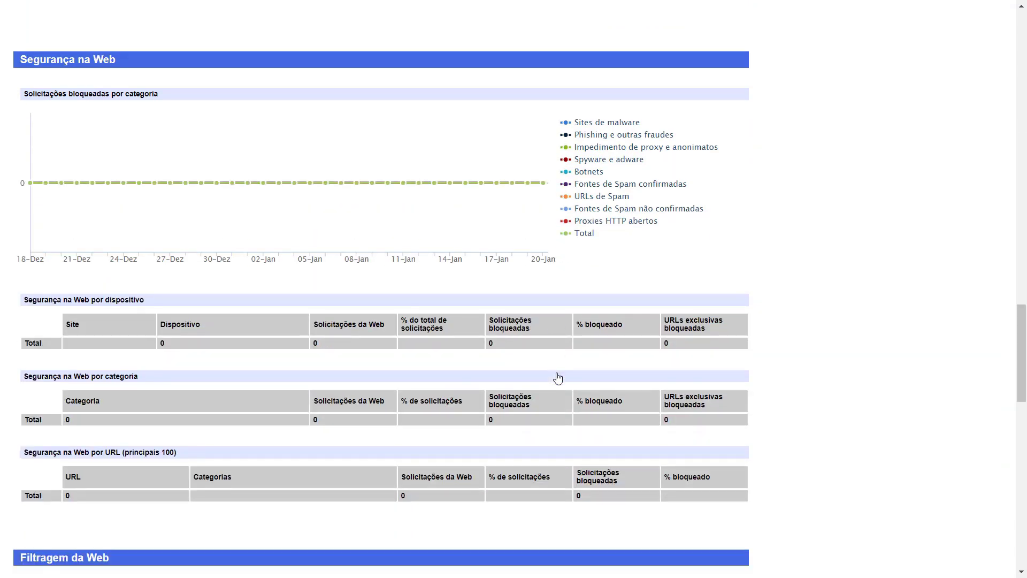
scroll(558, 379, down, 10)
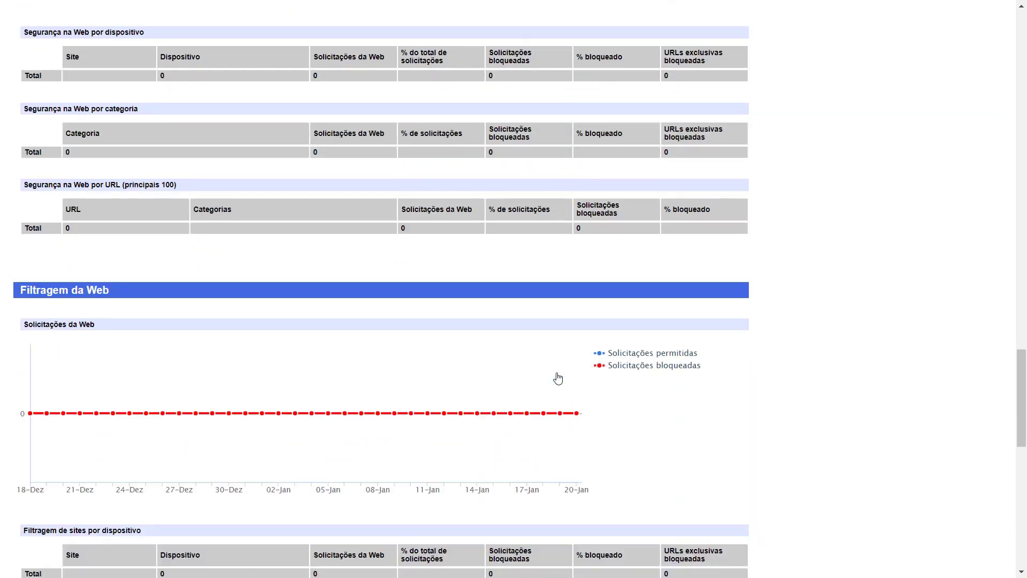
scroll(558, 378, up, 4)
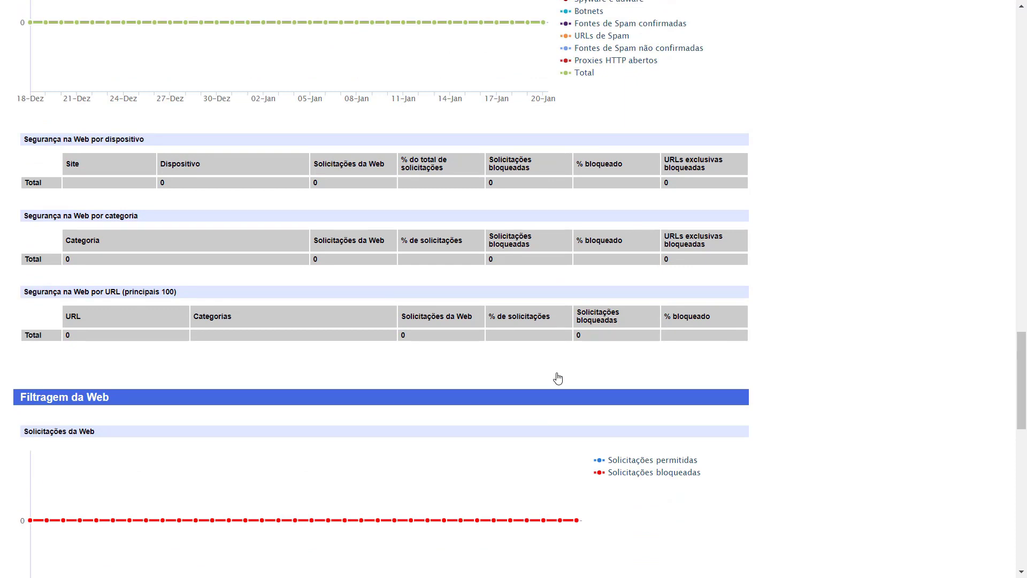
scroll(558, 378, down, 6)
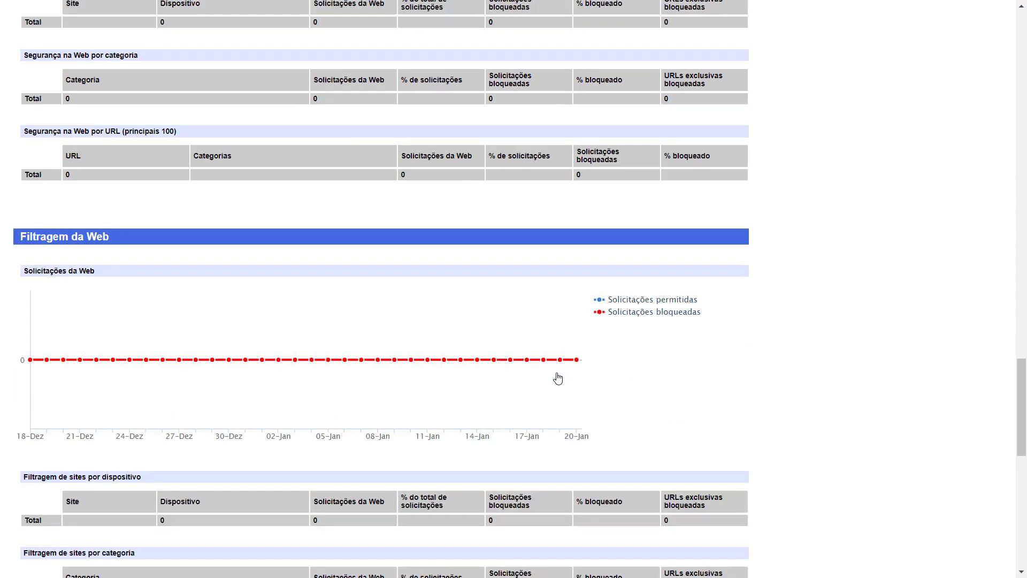
scroll(558, 378, down, 8)
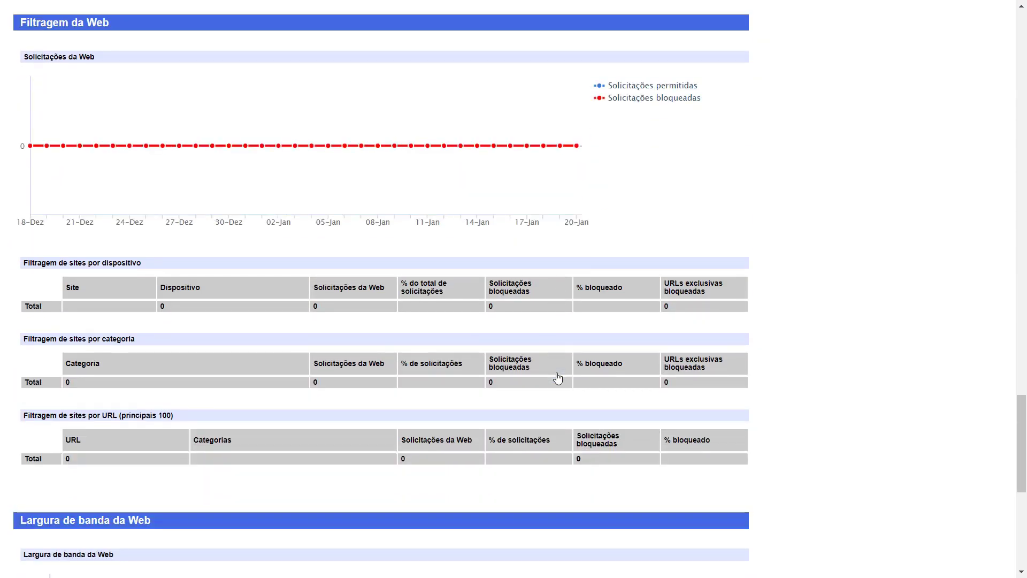